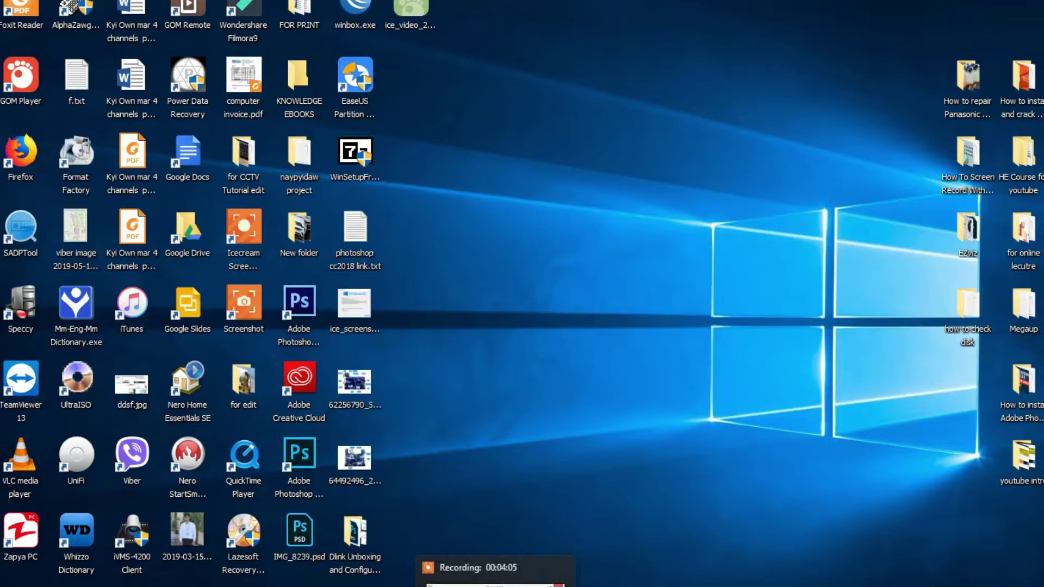
Step: Start Firefox from its desktop shortcut
left_click(518, 400)
left_click(21, 155)
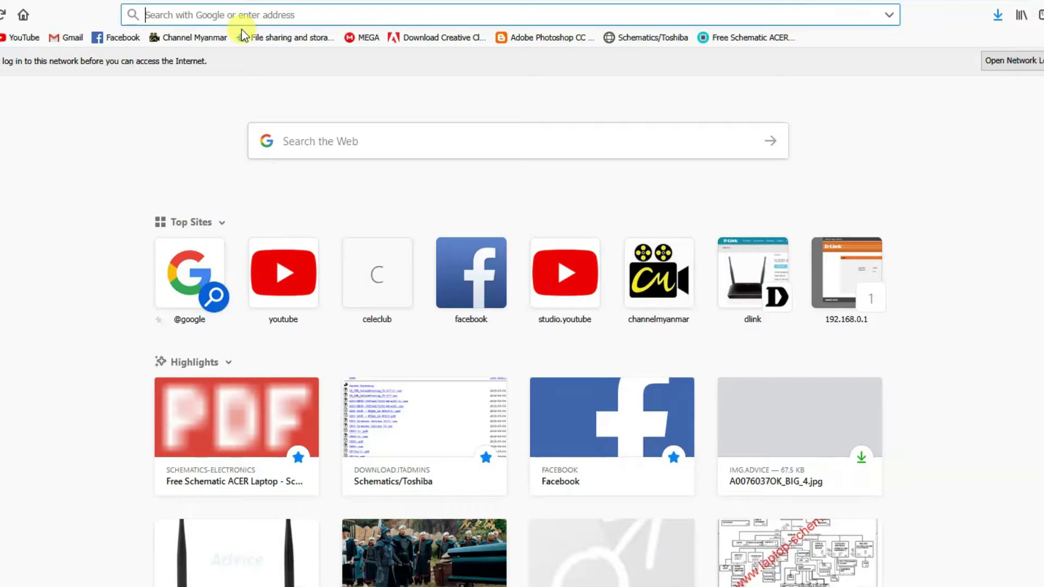
Step: Load the router address 192.168.0.1 in Firefox
type("19")
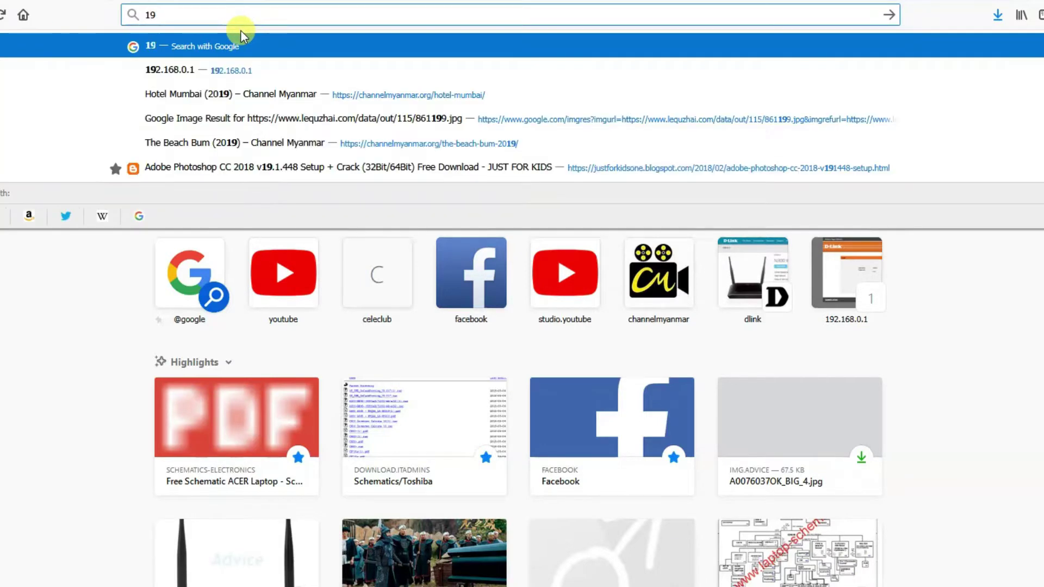
type("2.168.0.1")
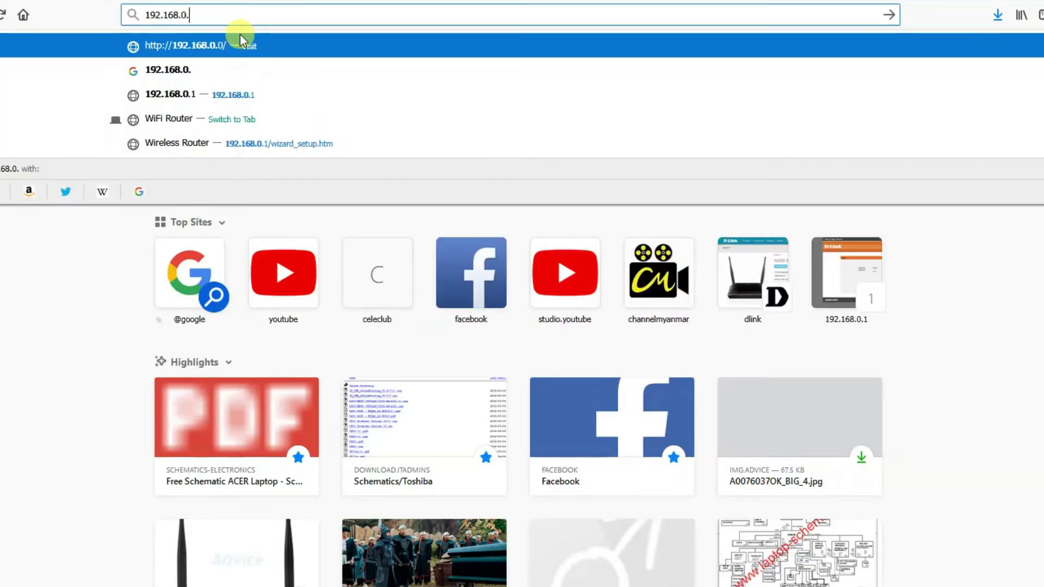
key("Return")
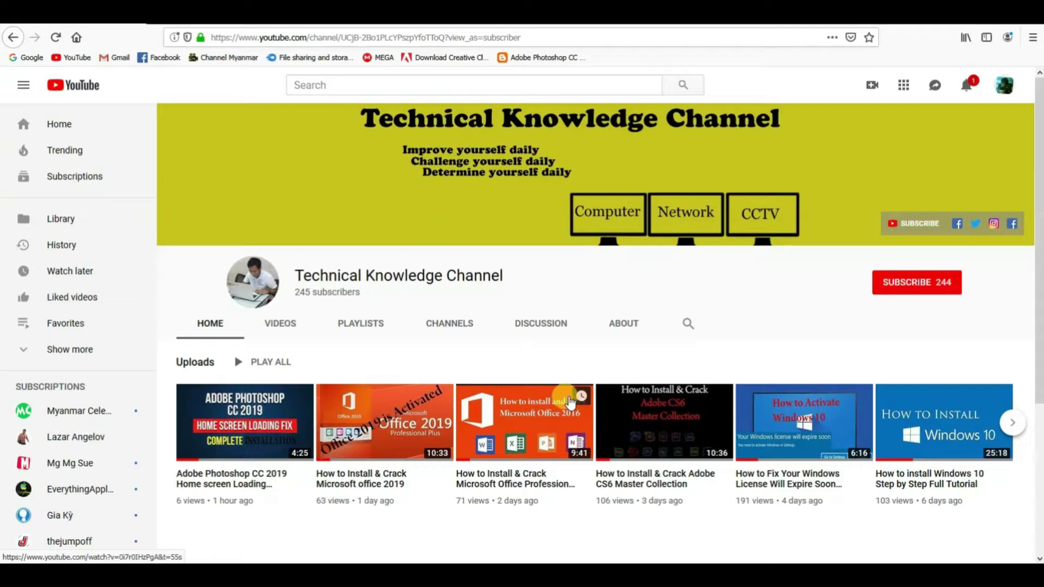
Step: Subscribe to the Technical Knowledge Channel and enable all its notifications
left_click(904, 284)
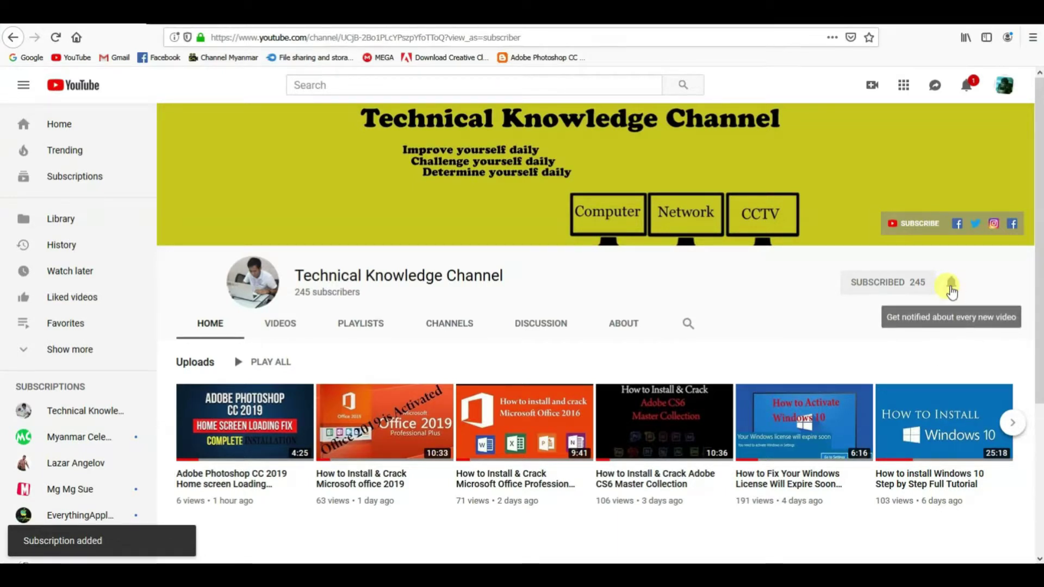
left_click(950, 287)
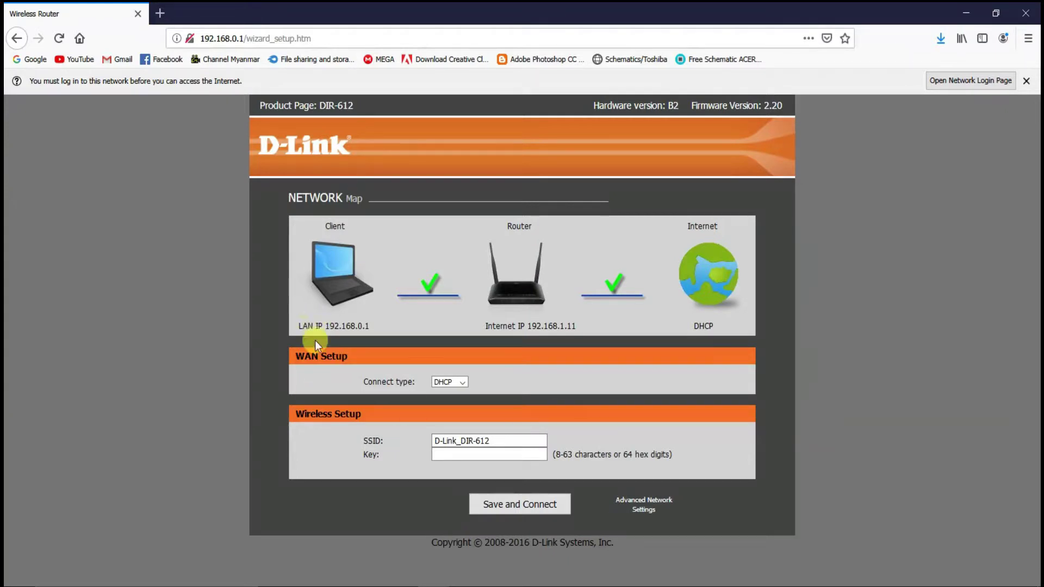
Step: Keep DHCP as the wizard's WAN connection type
left_click_drag(358, 360, 360, 360)
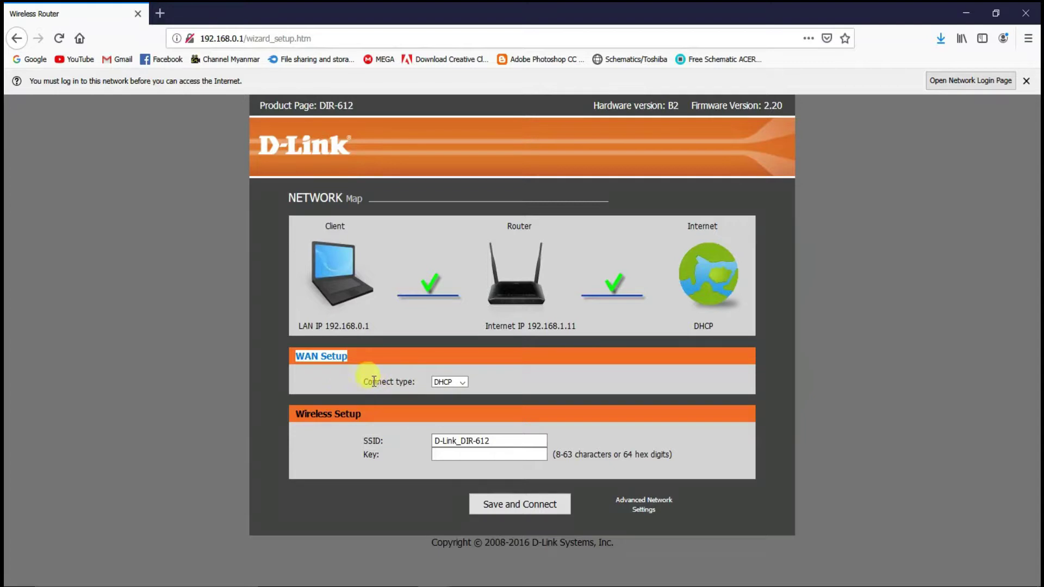
left_click_drag(364, 381, 427, 389)
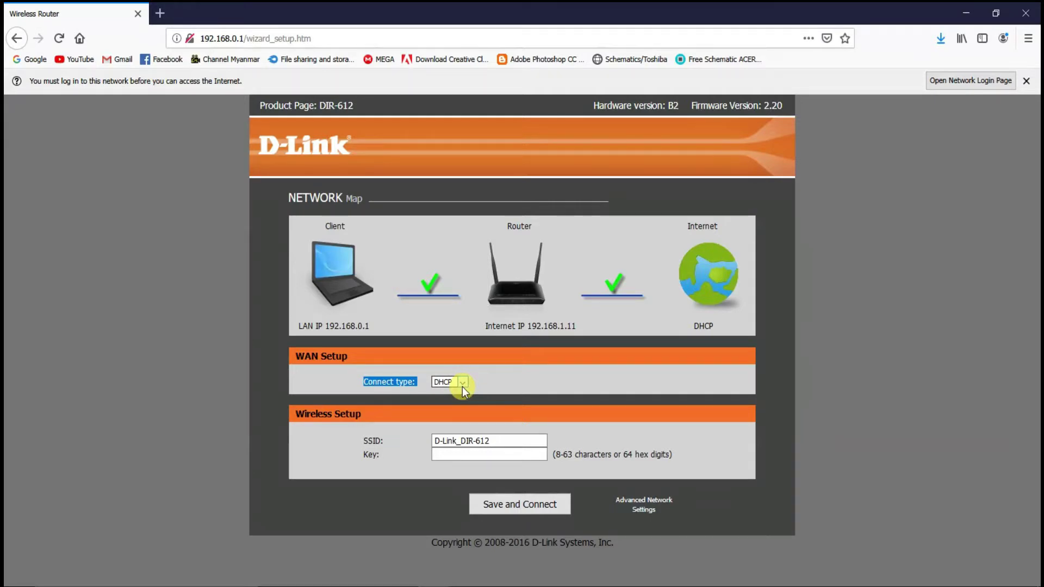
left_click(463, 383)
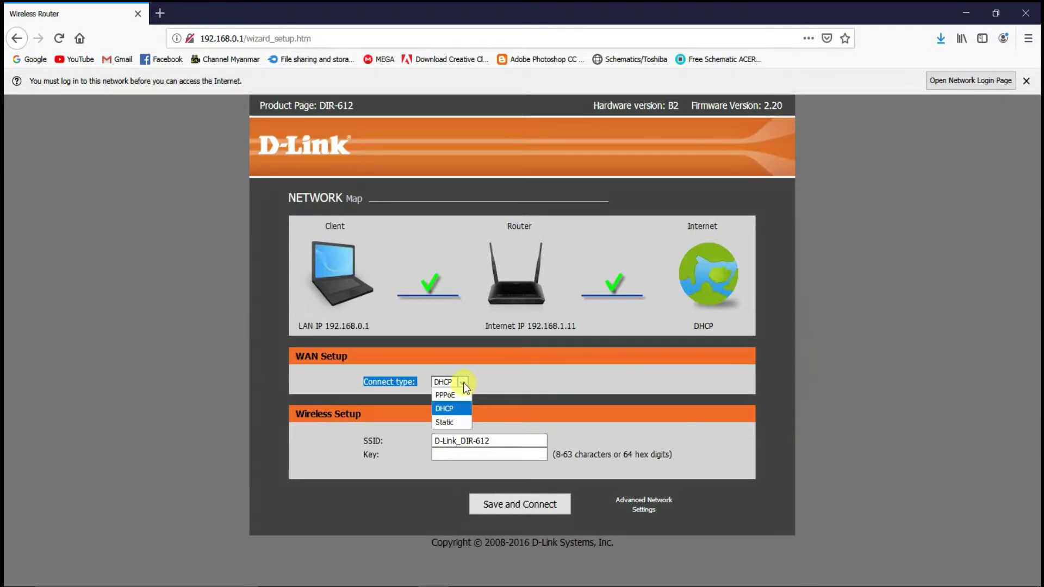
left_click(463, 382)
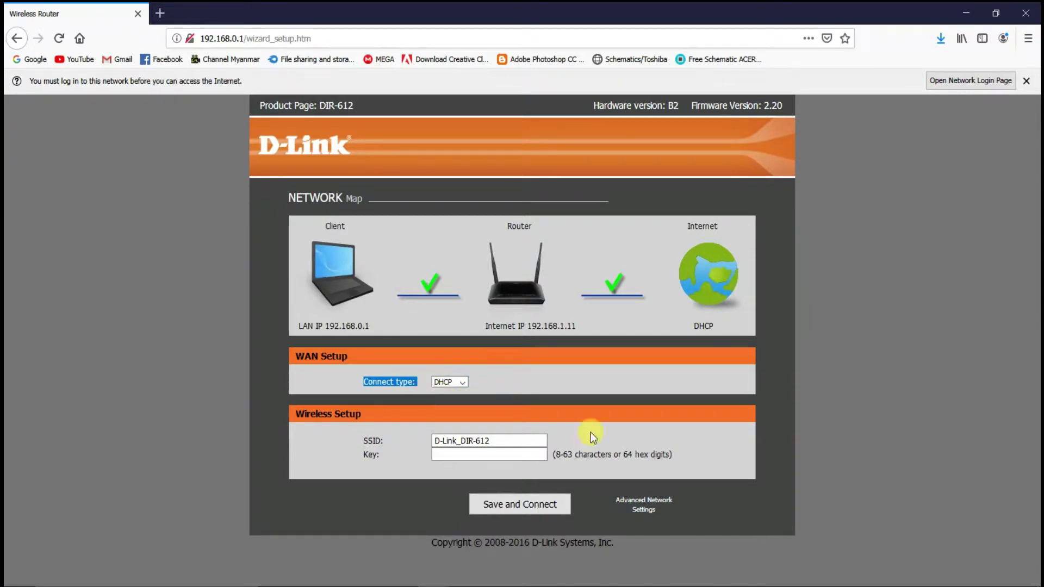
left_click(361, 440)
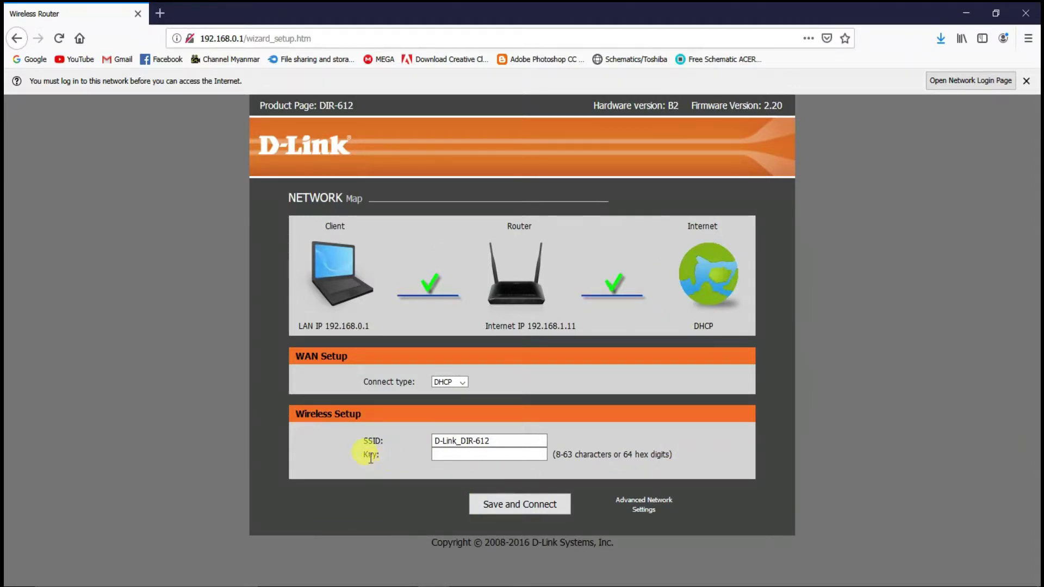
Step: Leave the Wireless Setup SSID at its default, D-Link_DIR-612
left_click_drag(376, 417, 282, 415)
left_click_drag(360, 439, 382, 441)
left_click_drag(490, 441, 419, 444)
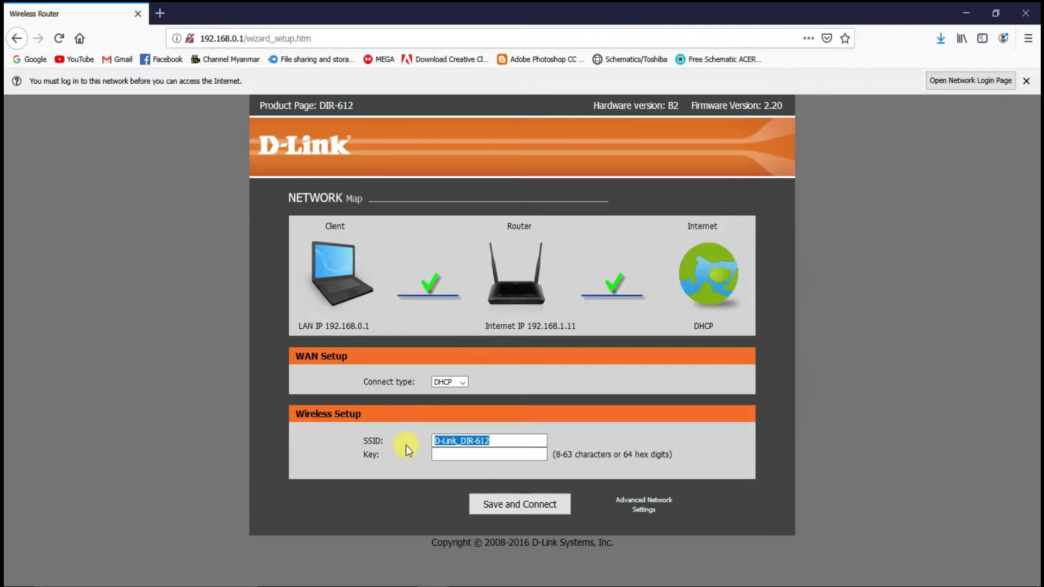
Step: Fill the Key field with the saved wireless key and apply Save and Connect
left_click(438, 456)
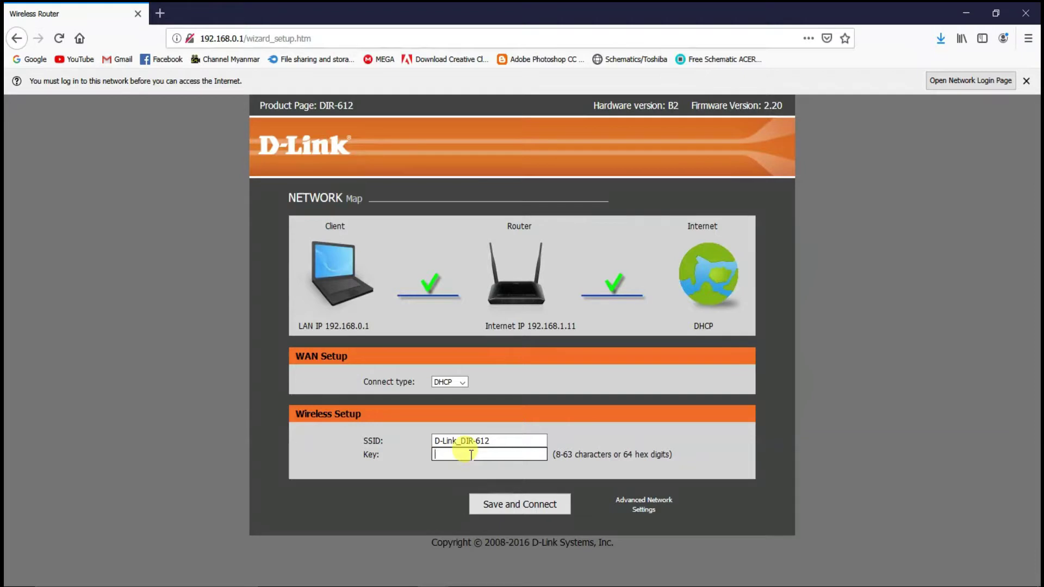
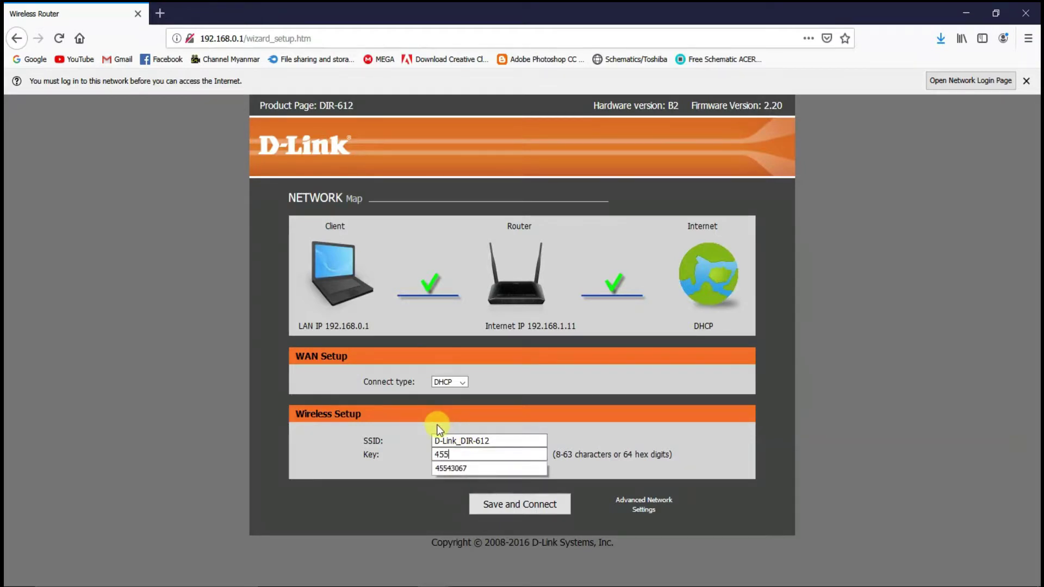
left_click(474, 467)
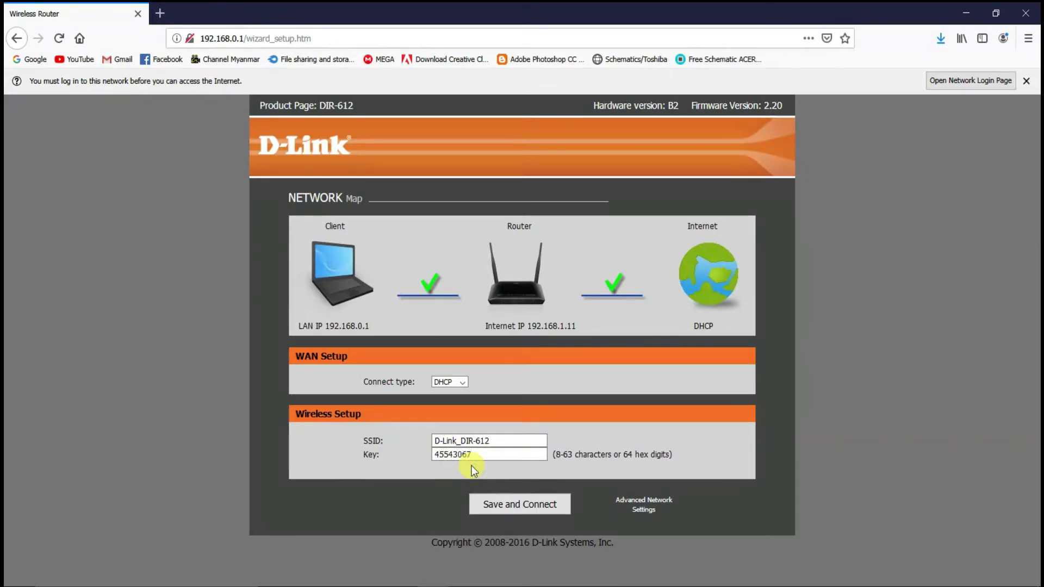
left_click(537, 508)
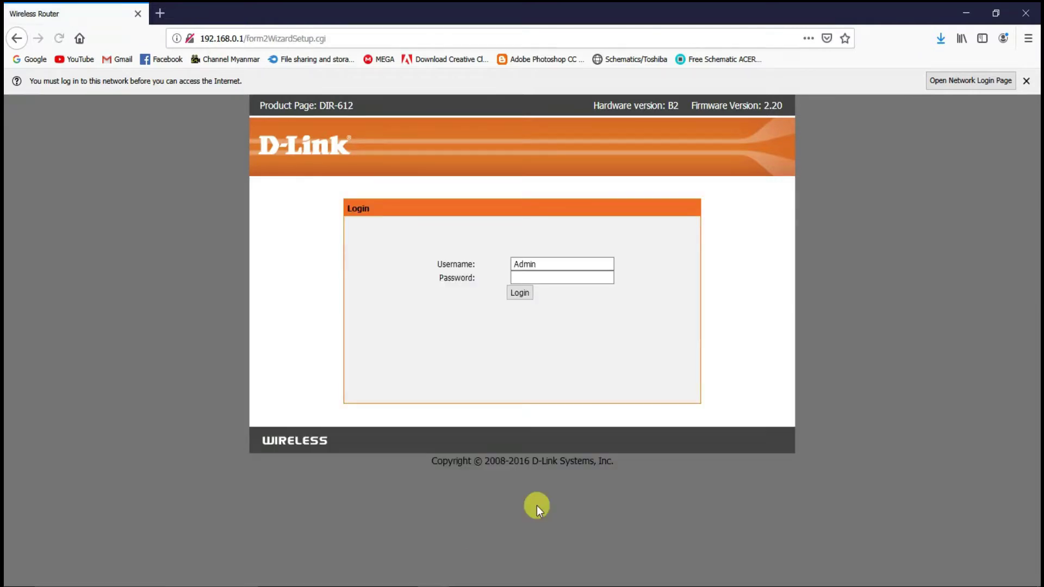
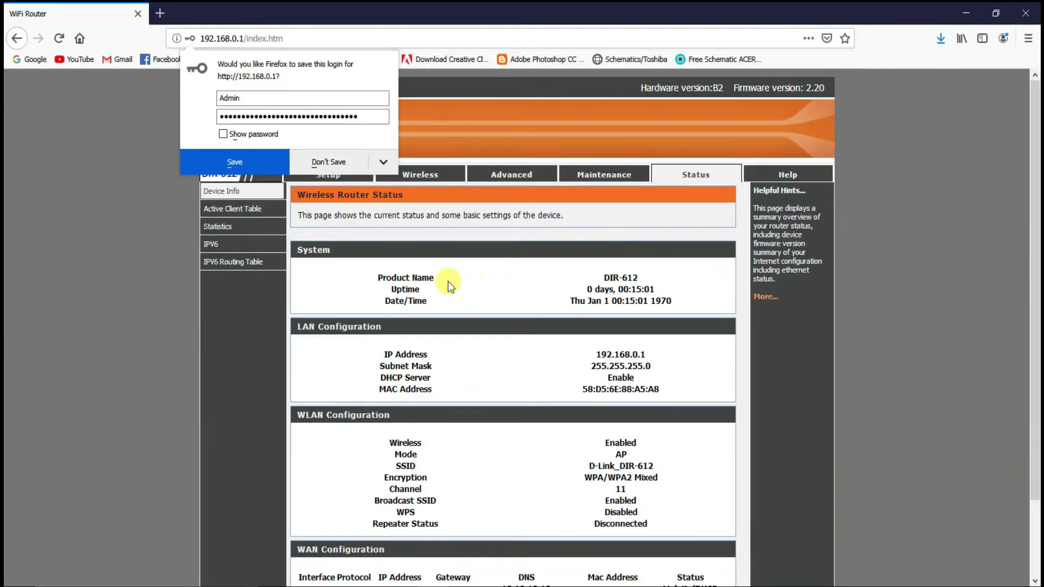
Step: Decline Firefox's offer to save the router login
left_click(328, 162)
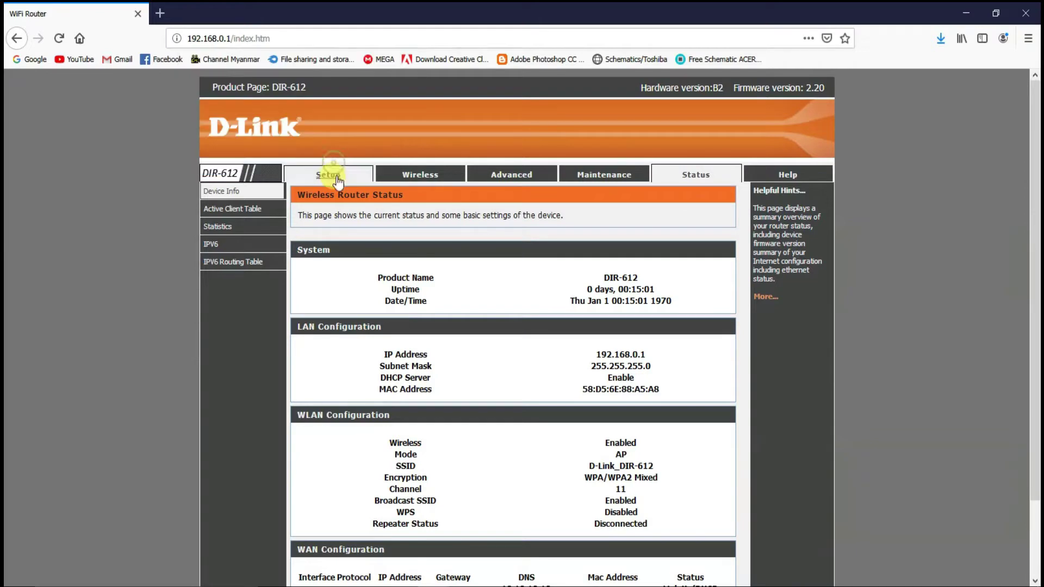
scroll(625, 373, "down", 2)
scroll(582, 389, "up", 2)
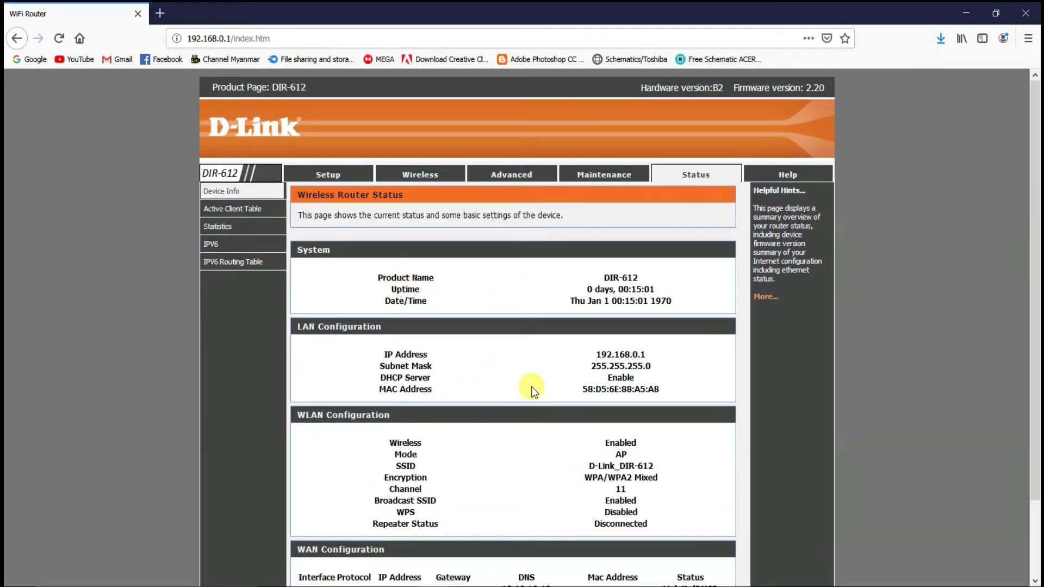
scroll(530, 384, "down", 2)
scroll(531, 386, "up", 2)
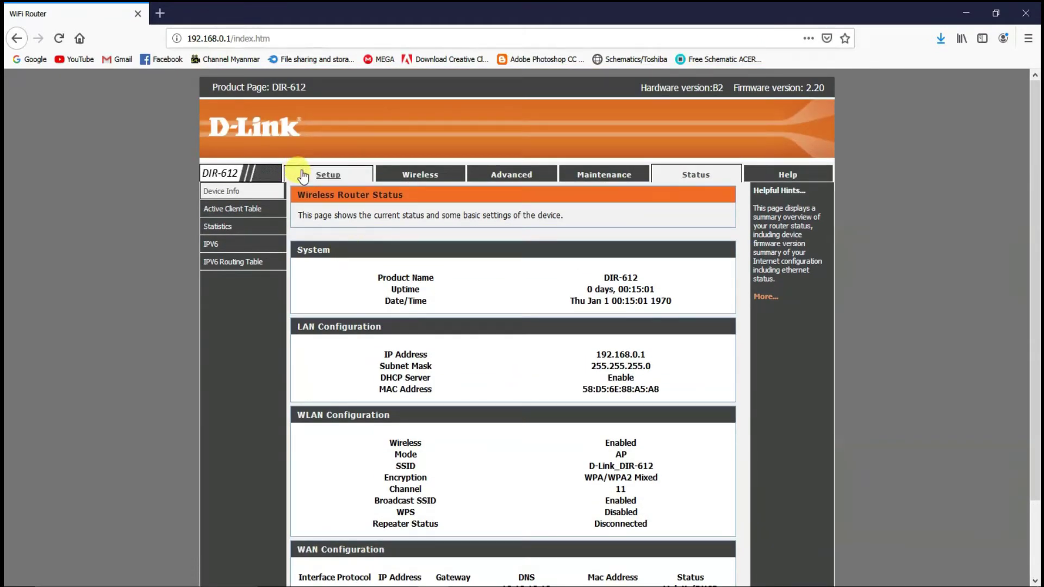
Step: Skip the easy setup wizard in Setup and go to the Local Network page
left_click(326, 175)
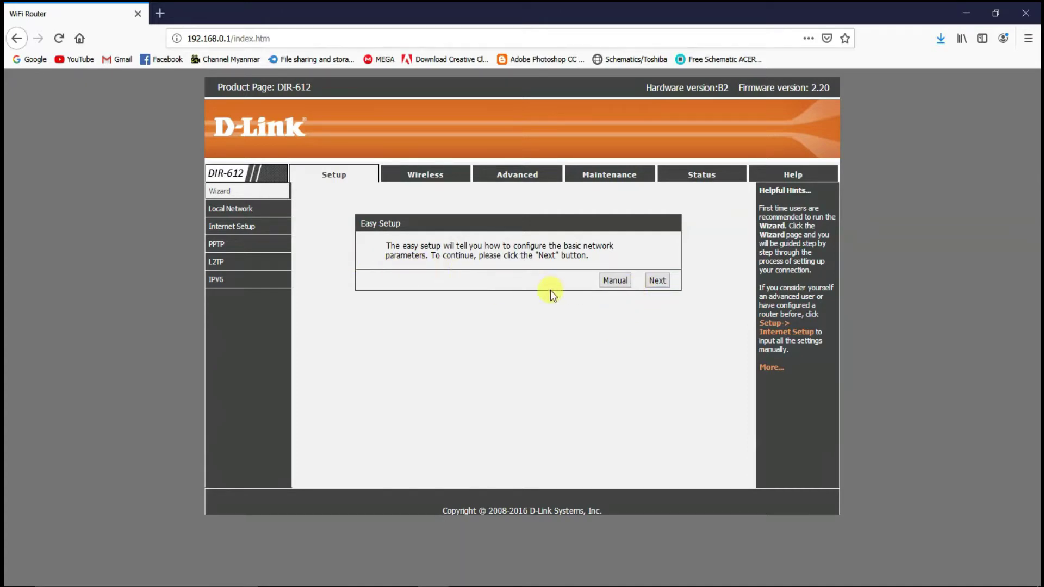
left_click(615, 280)
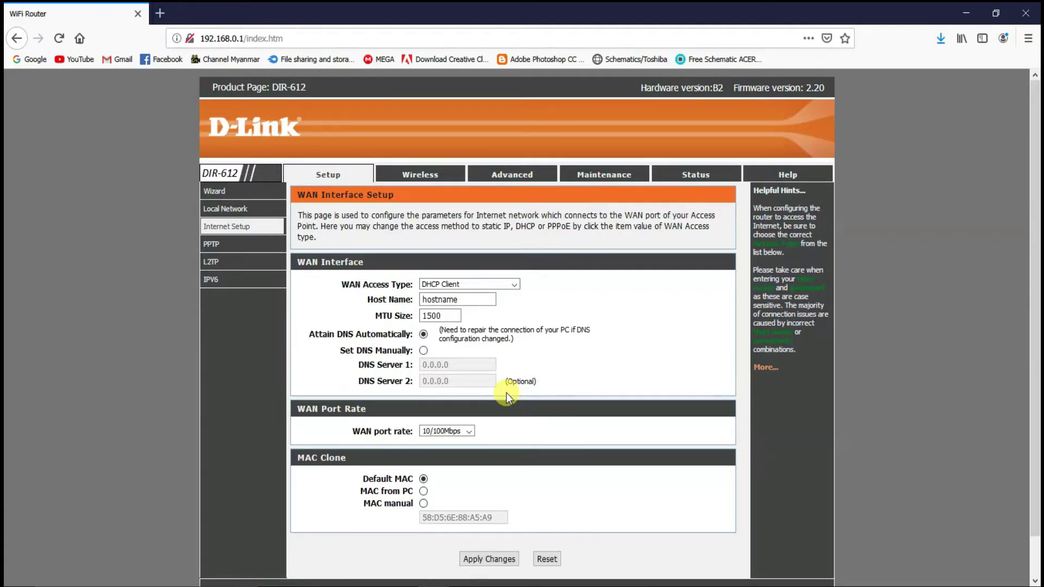
left_click(220, 207)
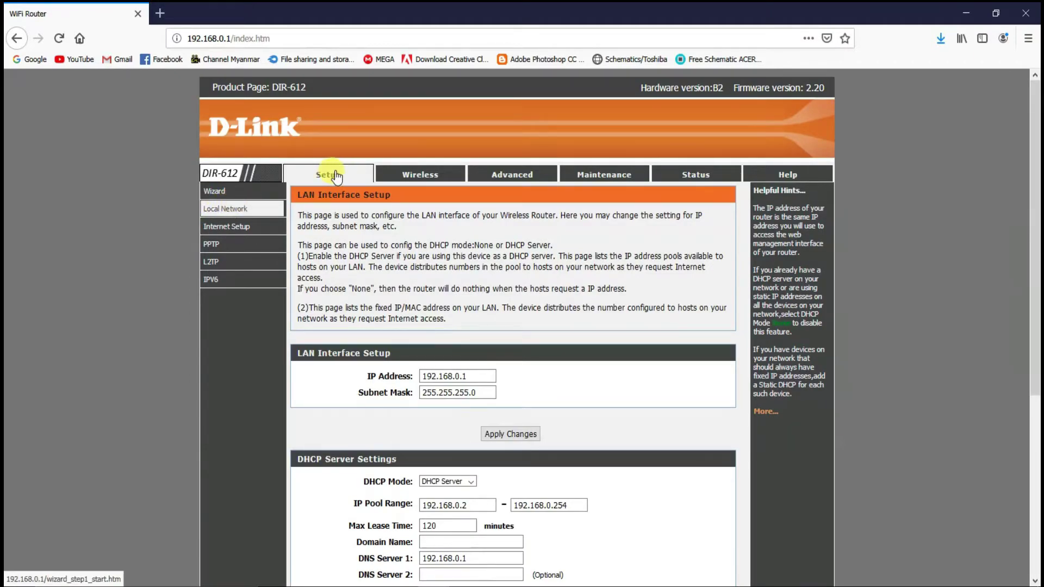
scroll(469, 400, "down", 1)
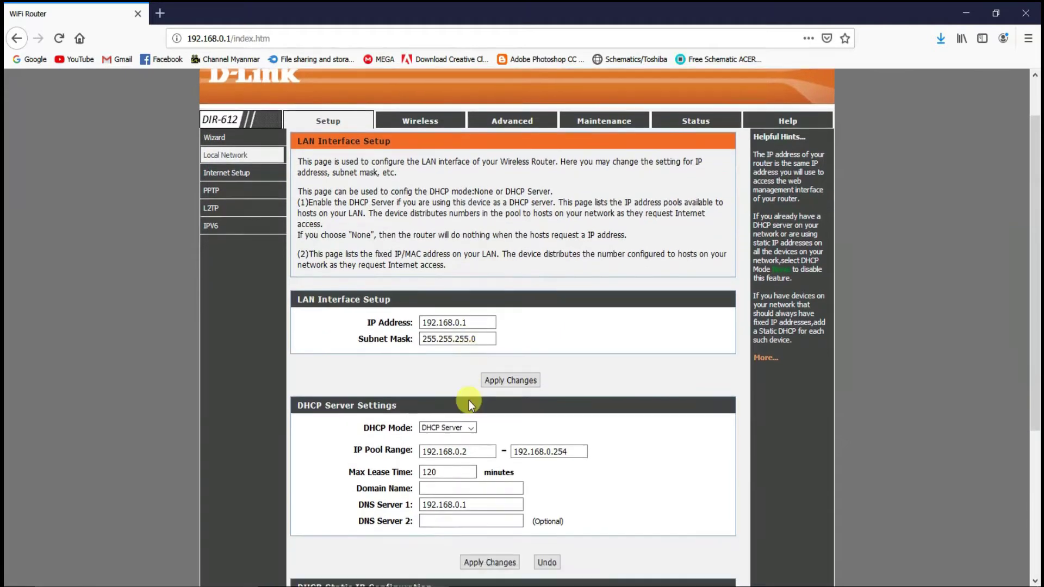
left_click_drag(295, 283, 427, 312)
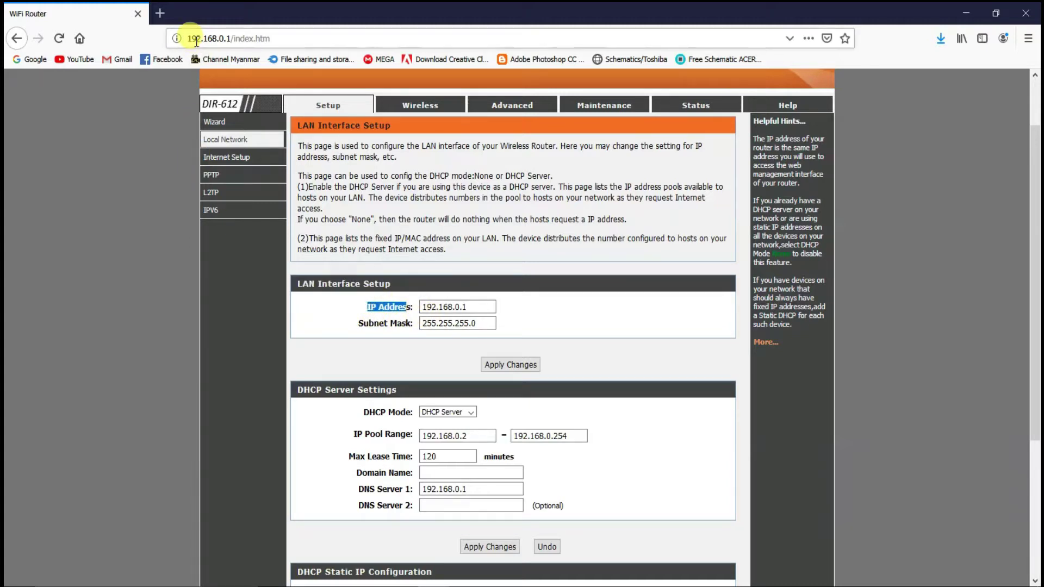
left_click_drag(473, 305, 421, 301)
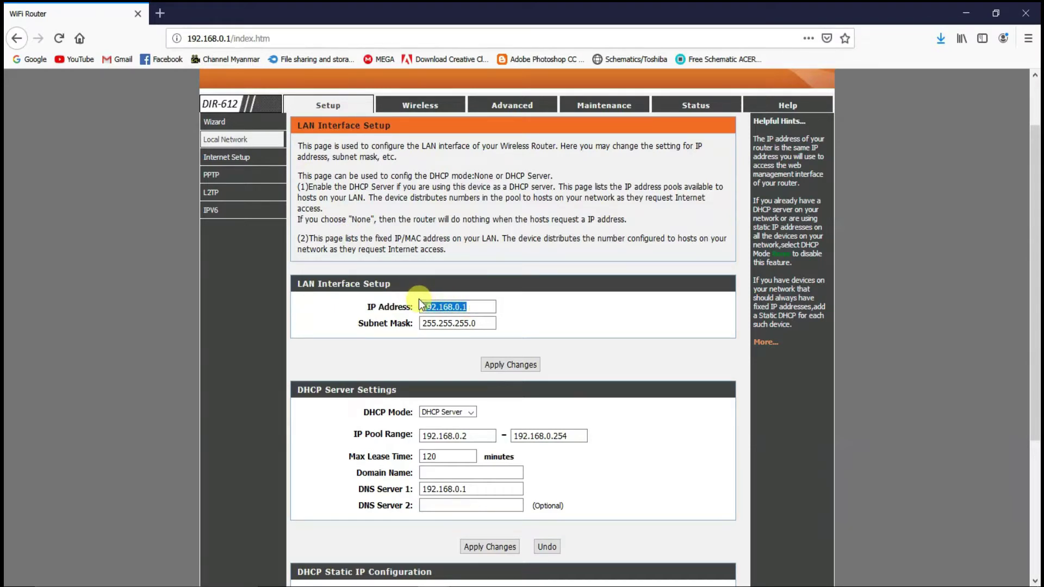
left_click(430, 325)
scroll(439, 370, "down", 2)
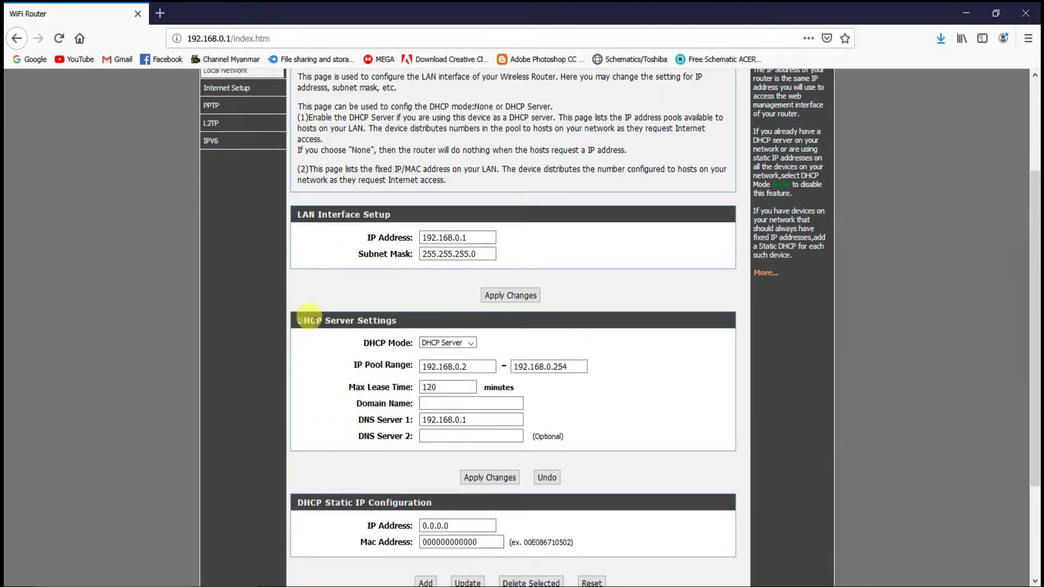
left_click_drag(308, 320, 424, 333)
left_click(351, 367)
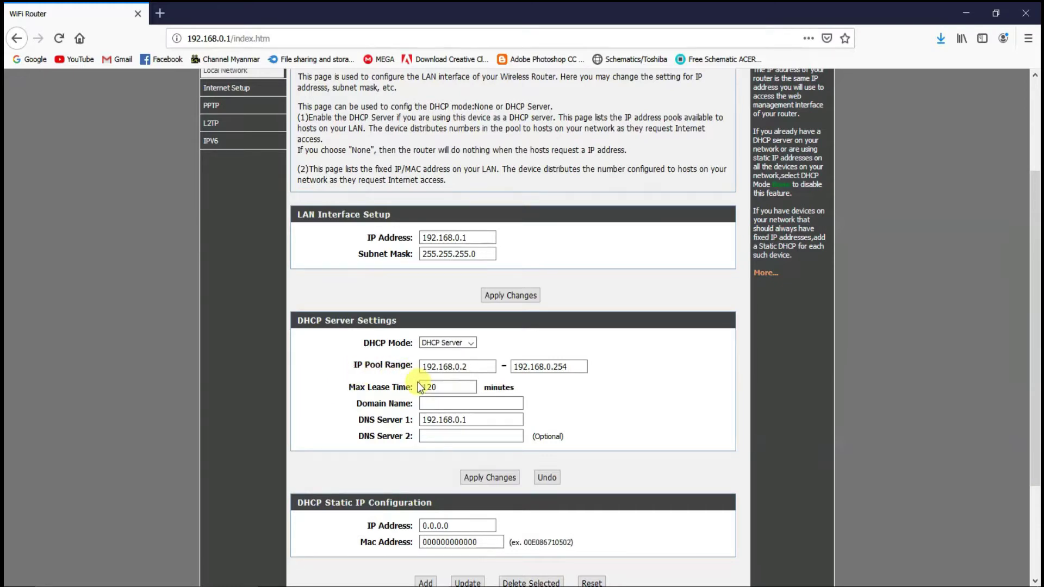
left_click(444, 368)
left_click(550, 367)
left_click(570, 366)
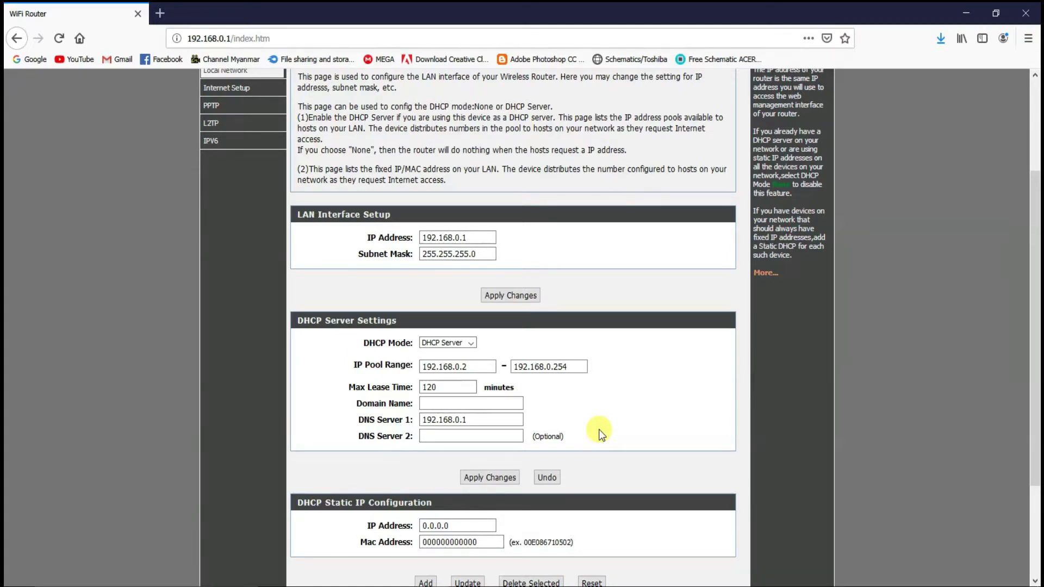
scroll(598, 431, "up", 3)
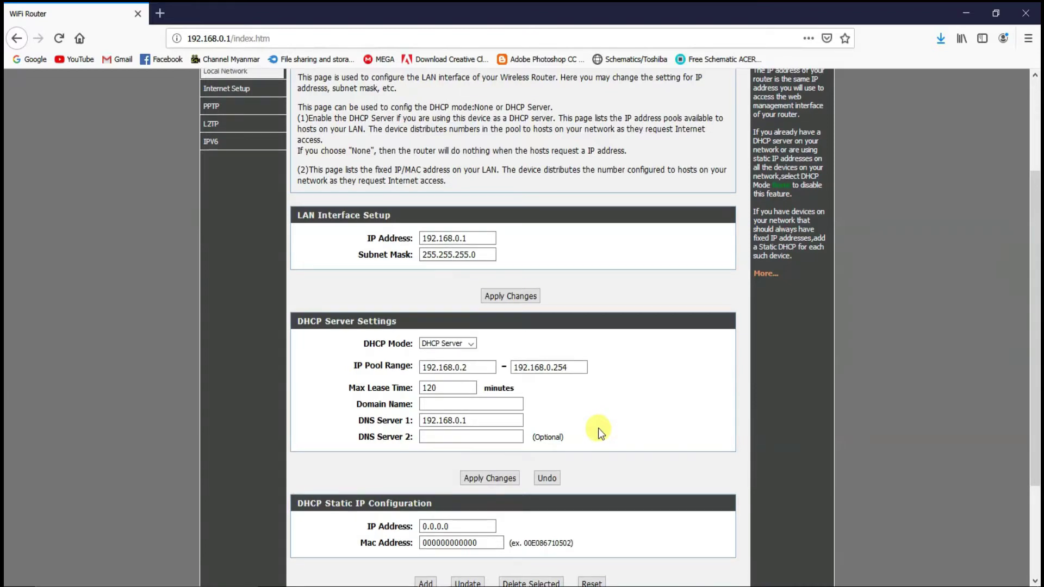
left_click_drag(467, 376, 384, 375)
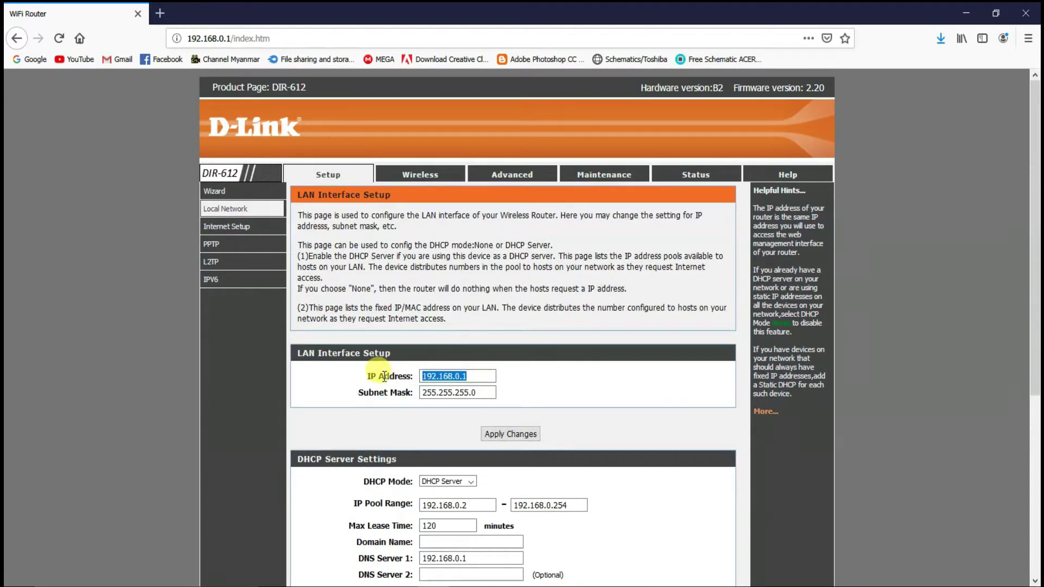
scroll(443, 447, "down", 3)
scroll(435, 424, "up", 3)
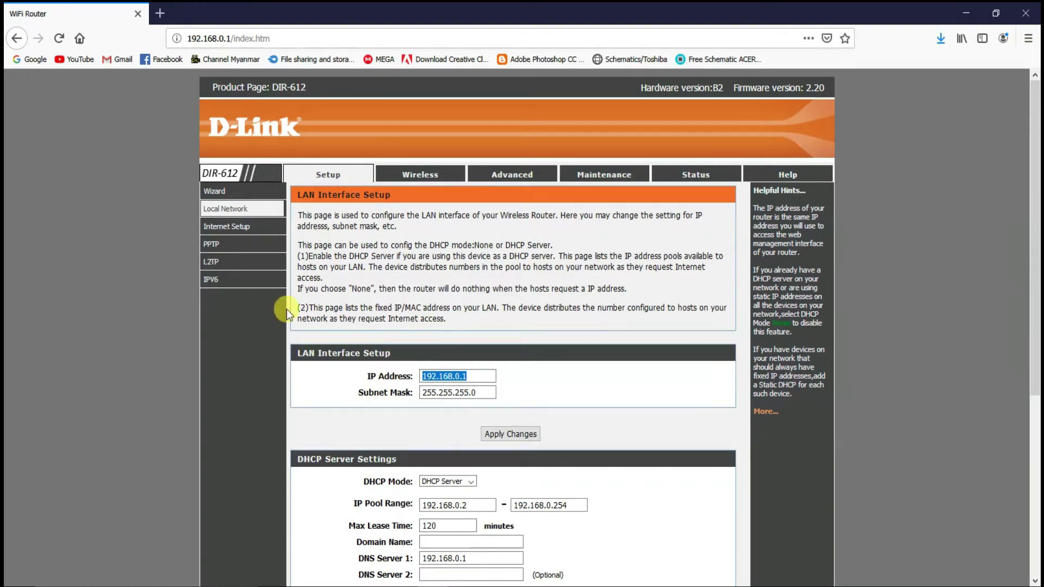
left_click(235, 228)
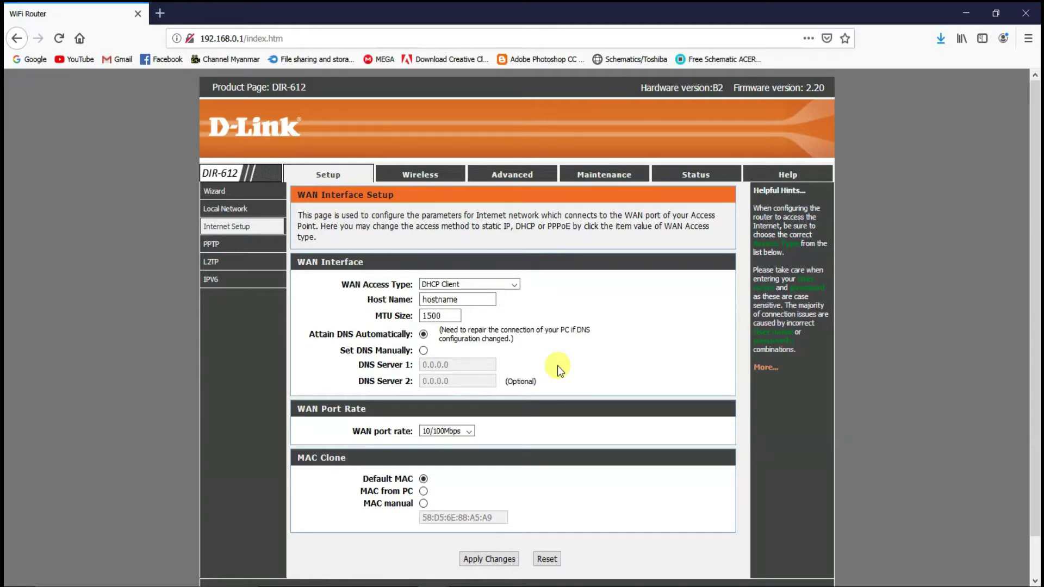
Step: Check the WAN Access Type options and keep DHCP Client
left_click(463, 281)
left_click(466, 288)
Step: Change the SSID from D-Link_DIR-612 to Technical, keeping wireless mode 802.11b/g/n
left_click(429, 176)
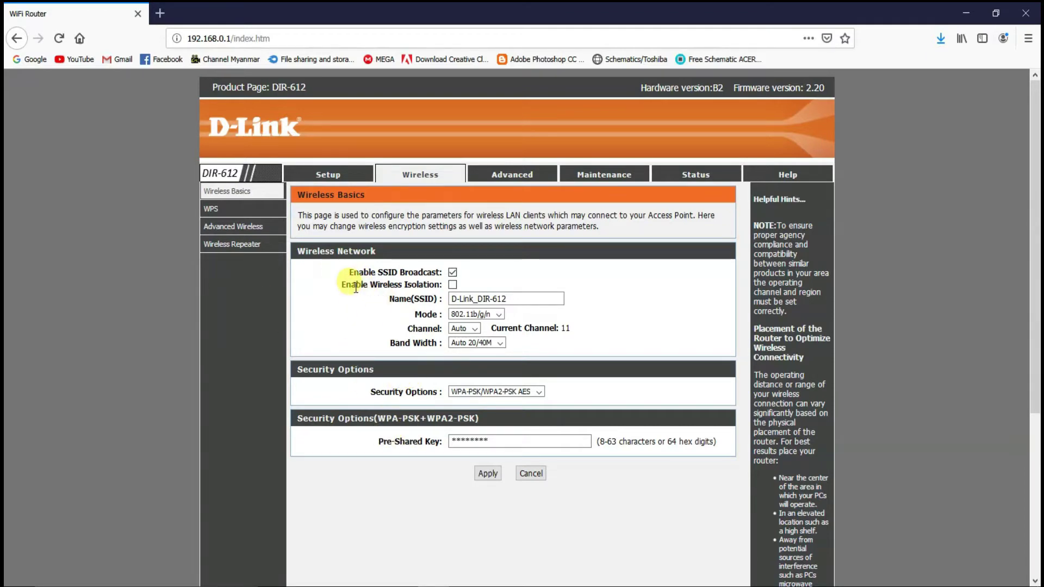
left_click_drag(351, 288, 439, 315)
left_click(505, 298)
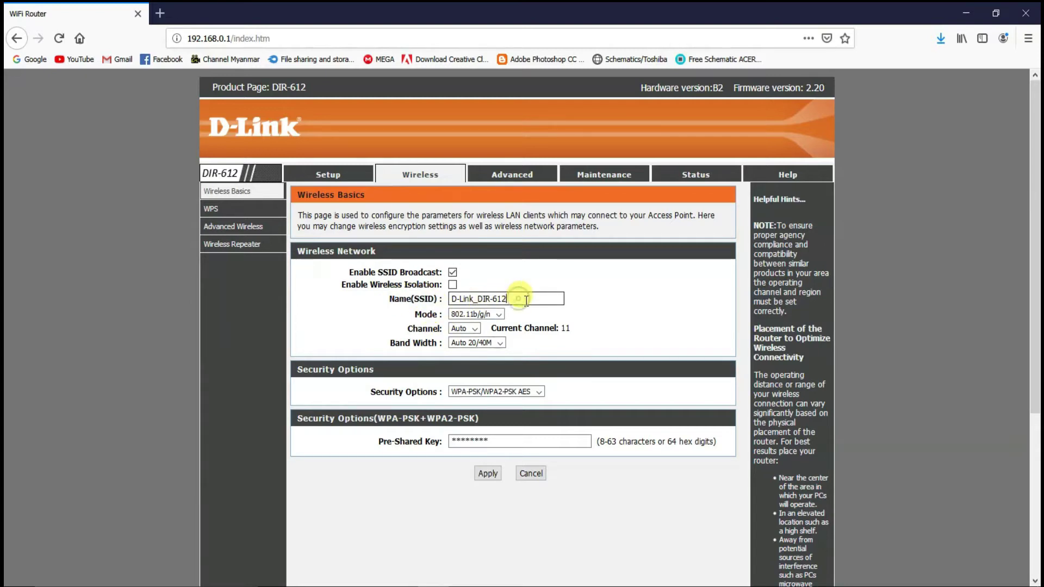
left_click_drag(532, 298, 442, 298)
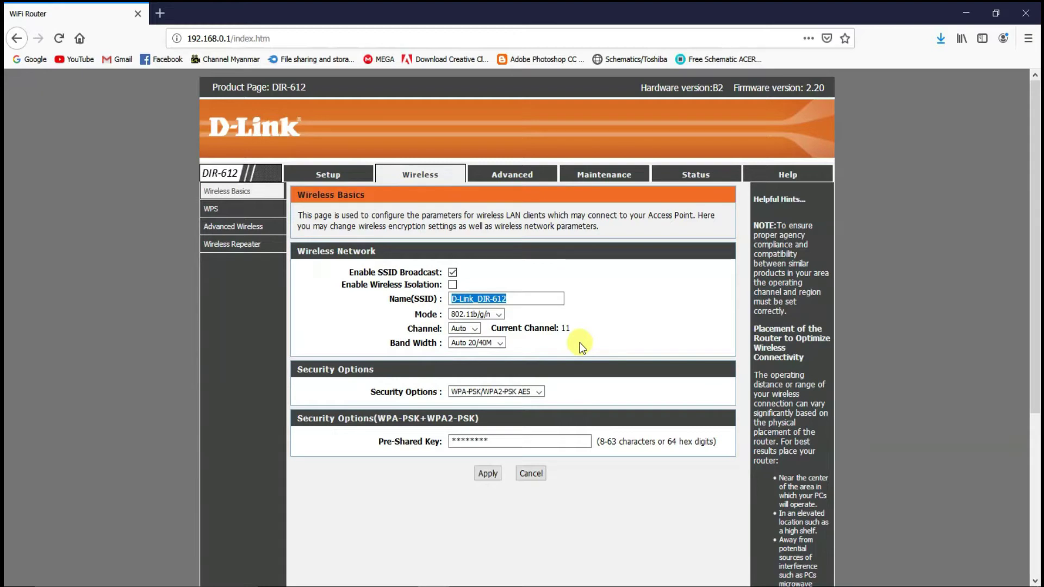
type("Tec")
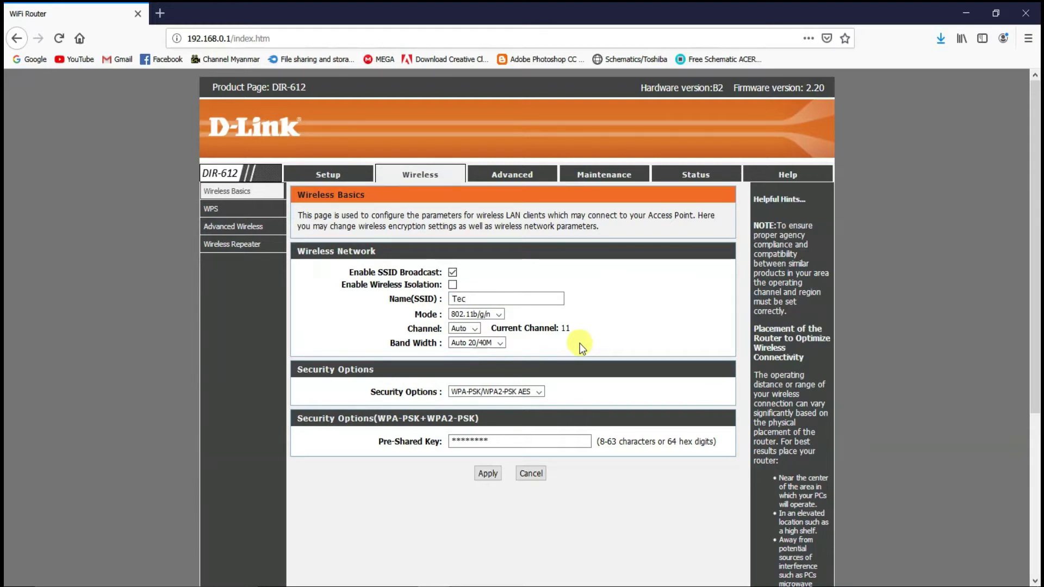
type("hnical")
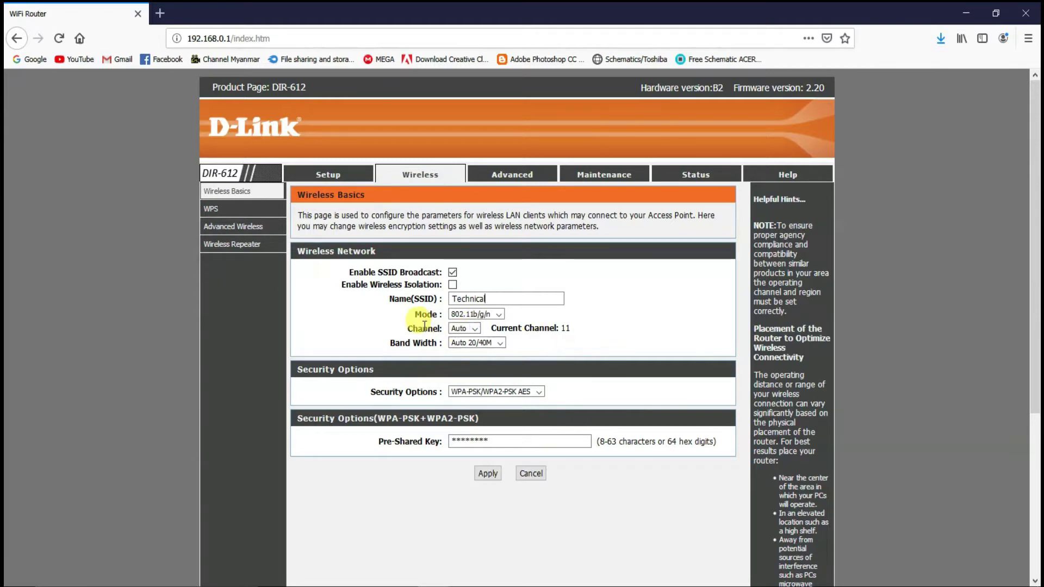
left_click(472, 315)
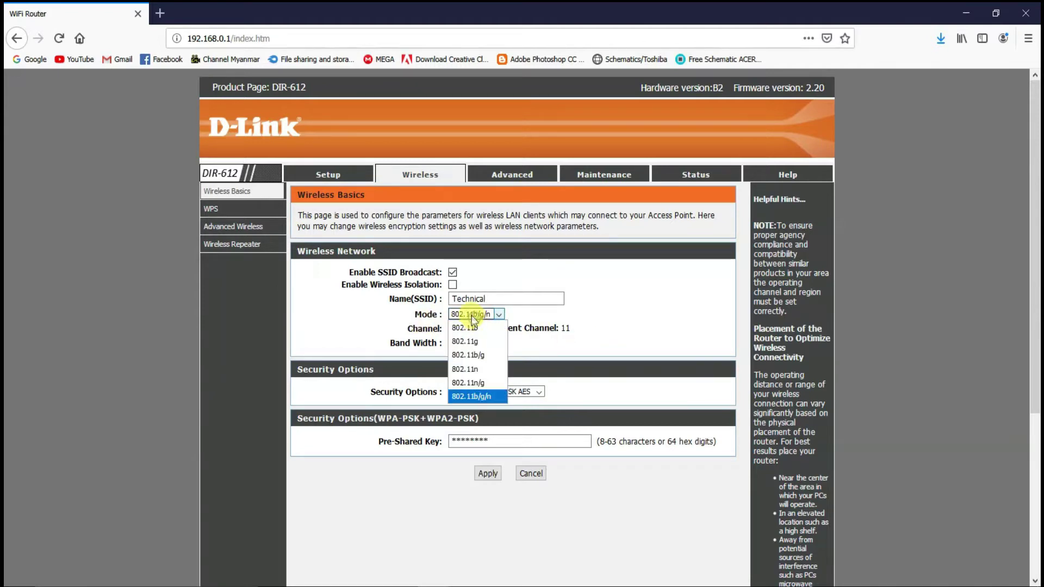
left_click(480, 398)
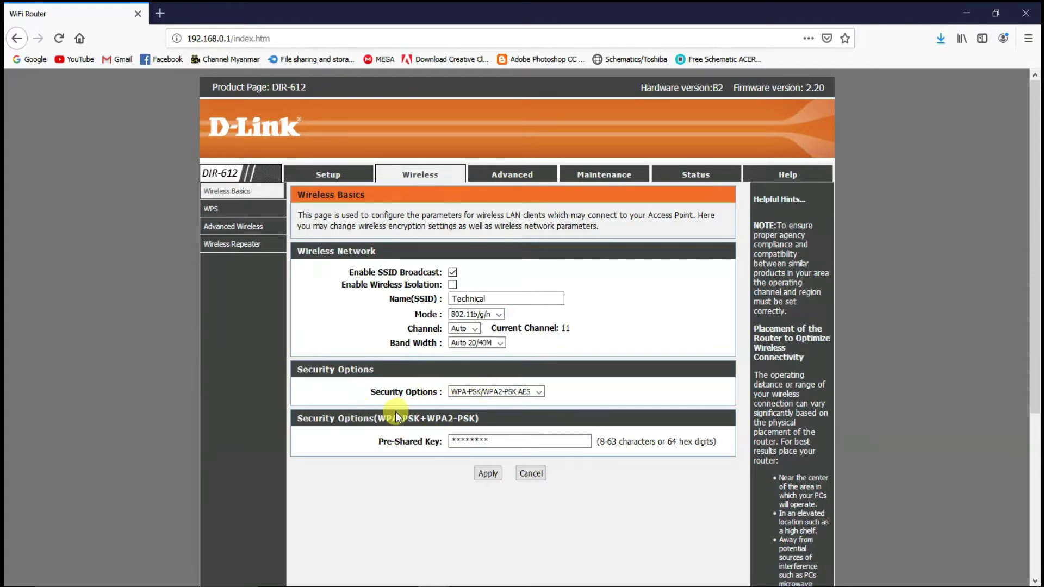
Step: Keep WPA-PSK/WPA2-PSK AES security, enter a new pre-shared key, and apply the settings
left_click(461, 393)
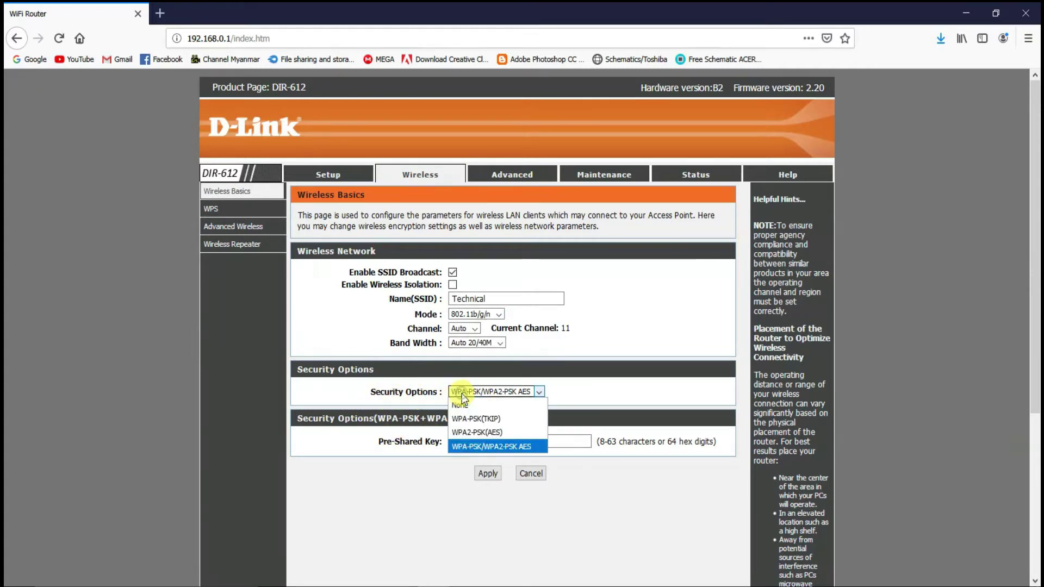
left_click(491, 451)
left_click(390, 445)
left_click(385, 452)
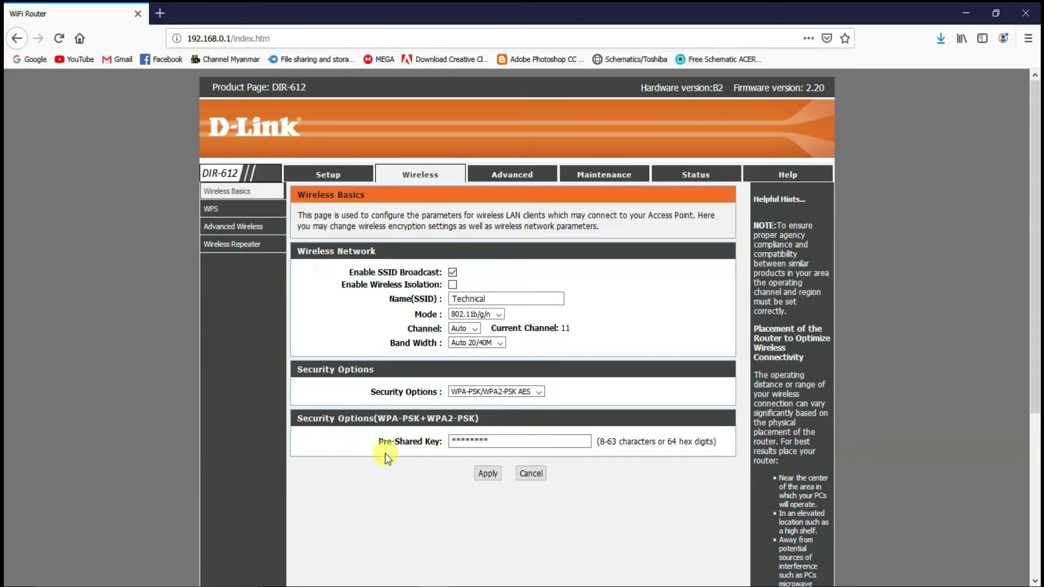
left_click(416, 442)
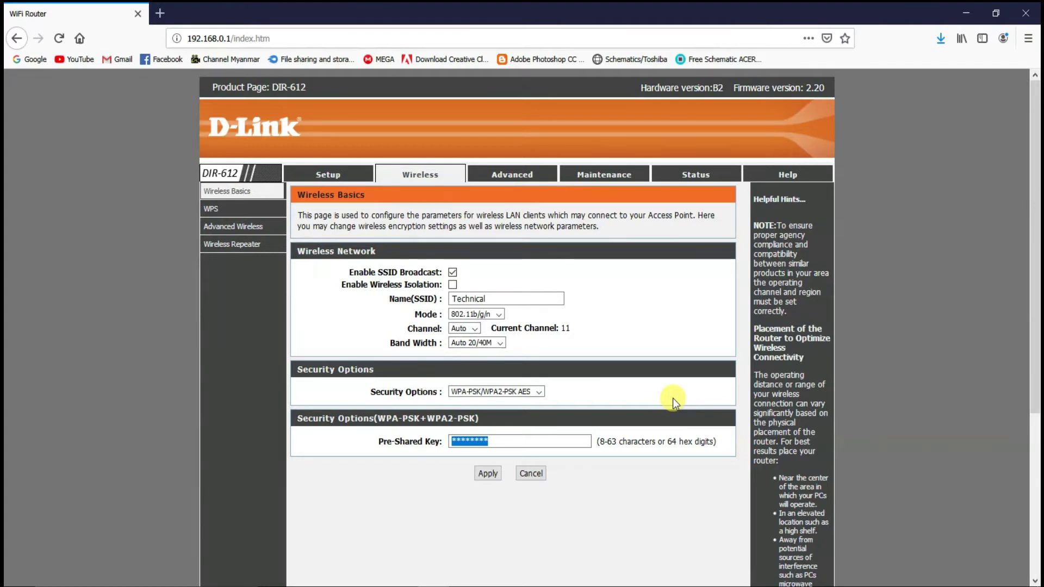
left_click(488, 474)
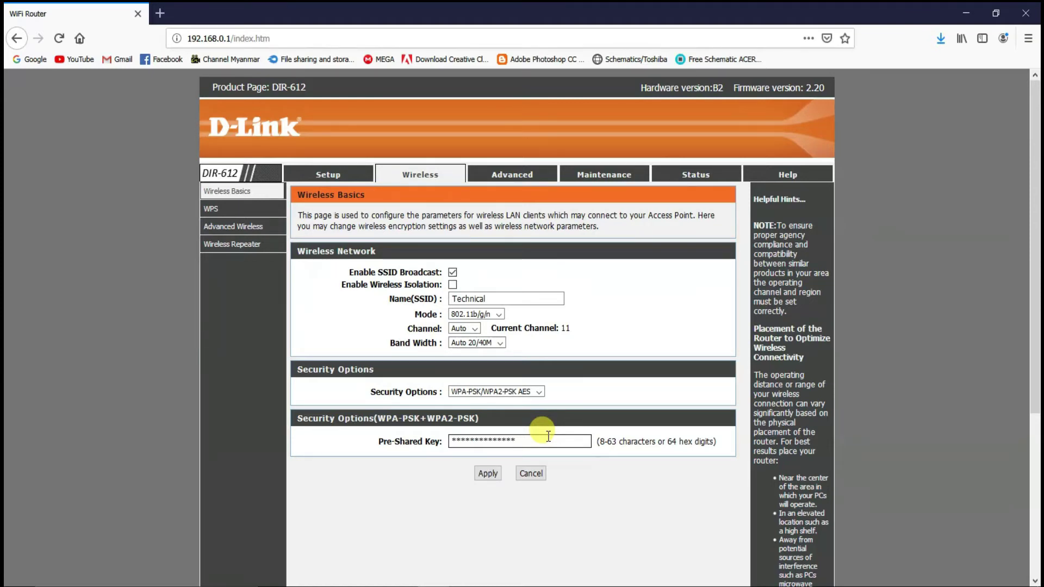
left_click(315, 175)
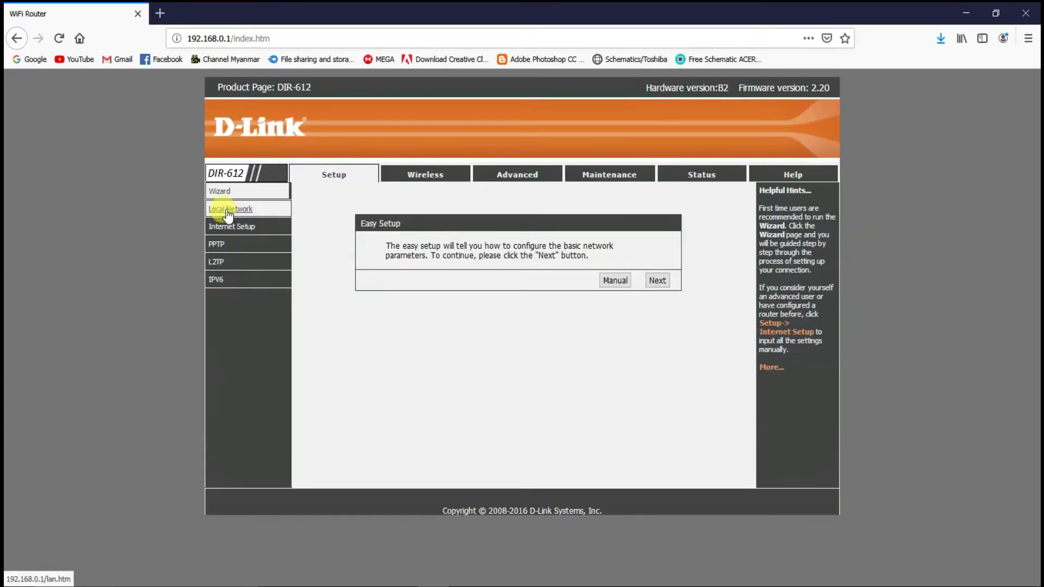
left_click(228, 210)
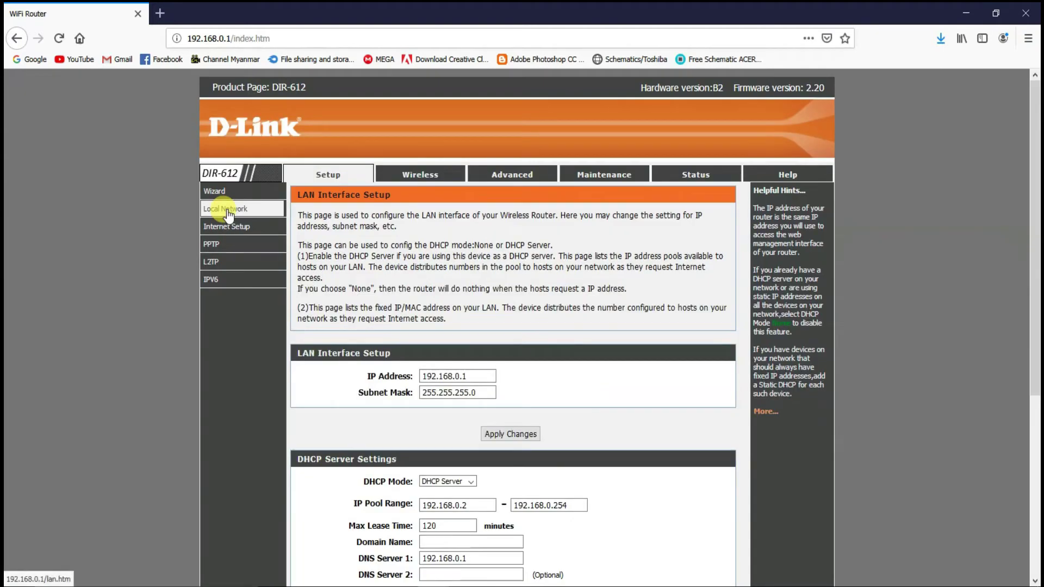
scroll(351, 419, "down", 3)
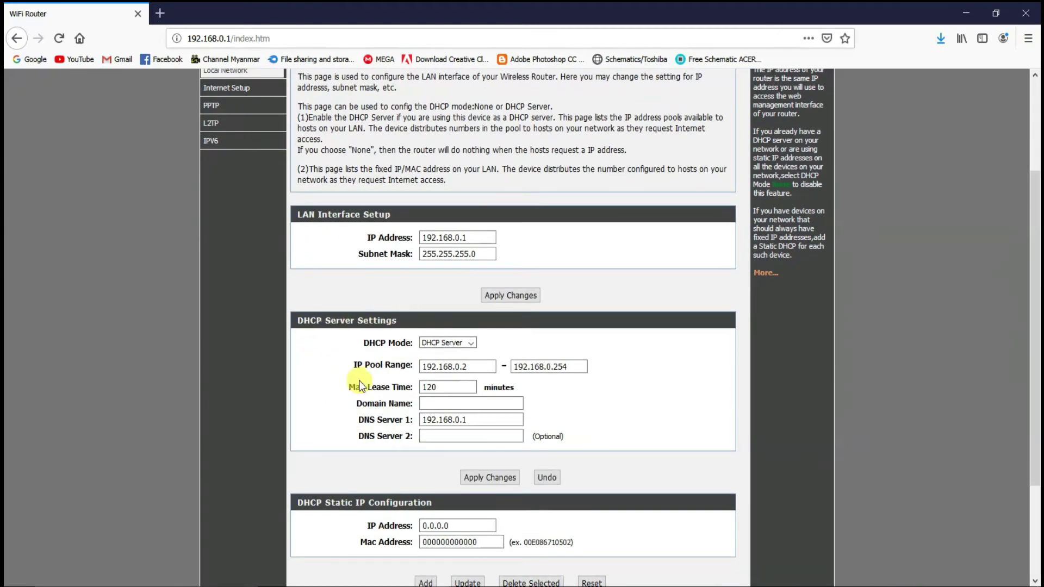
left_click_drag(466, 368, 455, 368)
left_click_drag(547, 368, 571, 367)
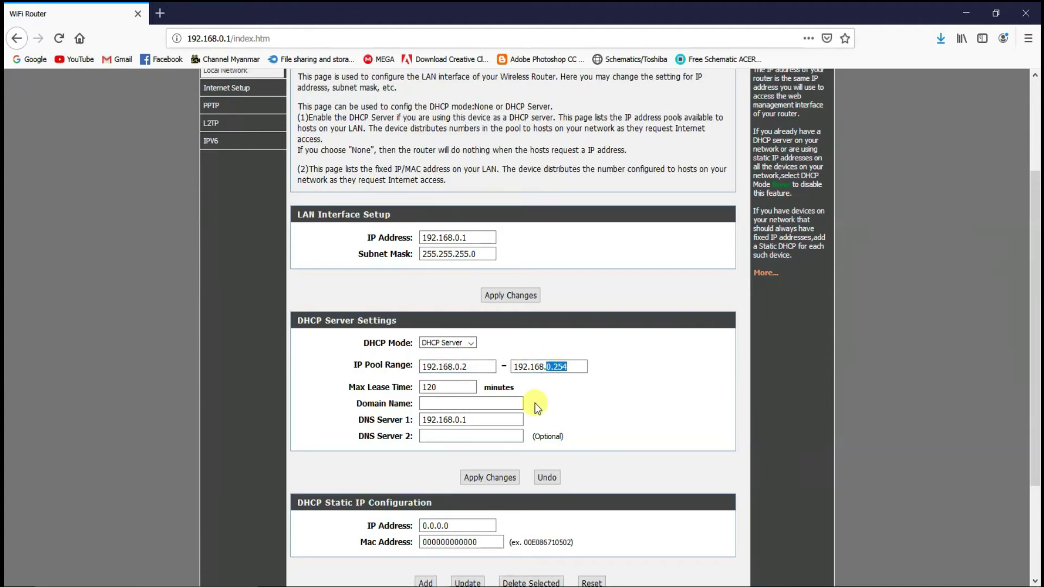
left_click(473, 368)
left_click(575, 368)
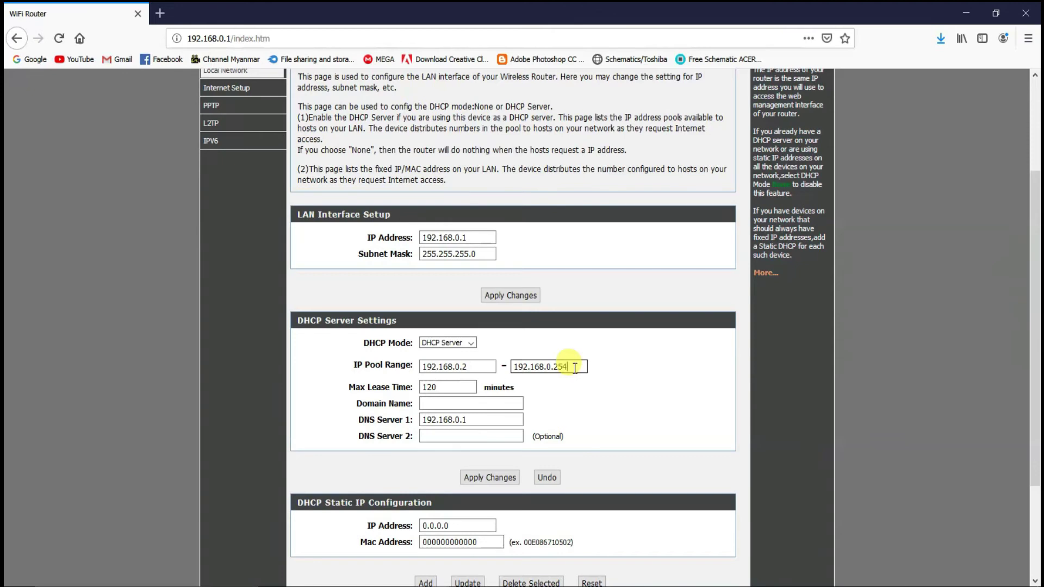
scroll(508, 404, "down", 1)
scroll(546, 401, "up", 4)
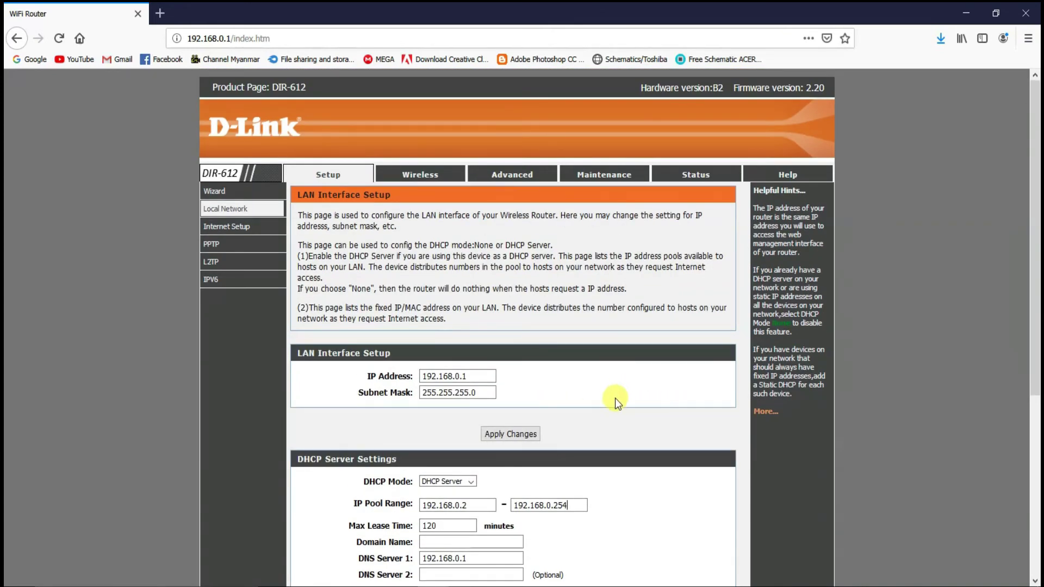
left_click(421, 174)
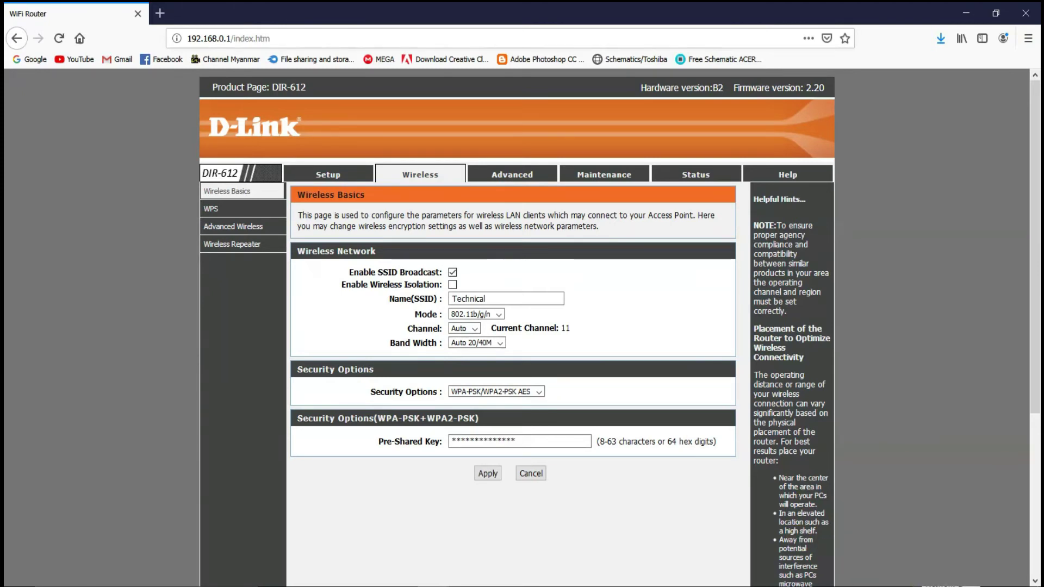
left_click(160, 13)
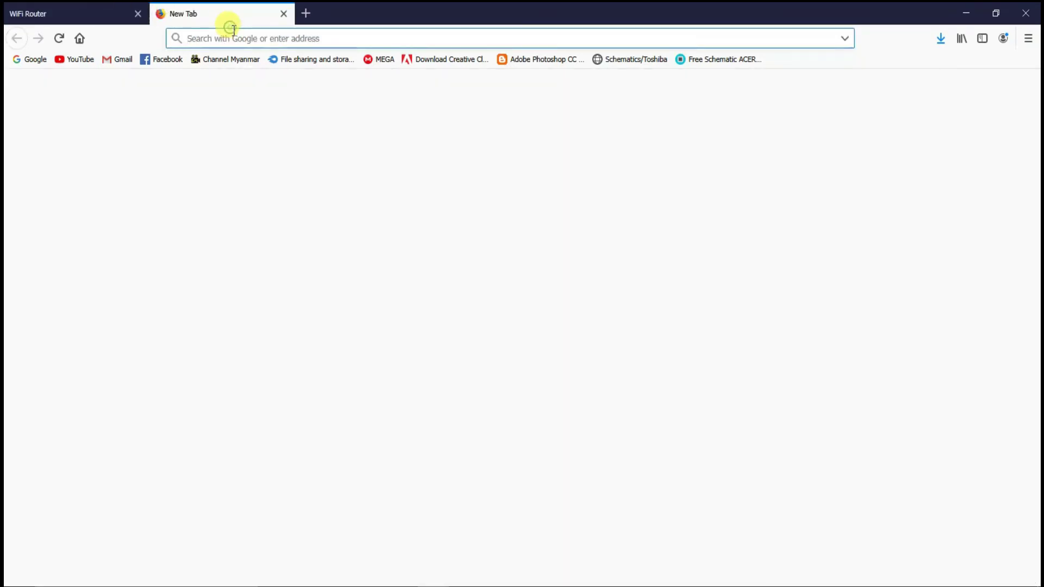
type("www.googlecom/")
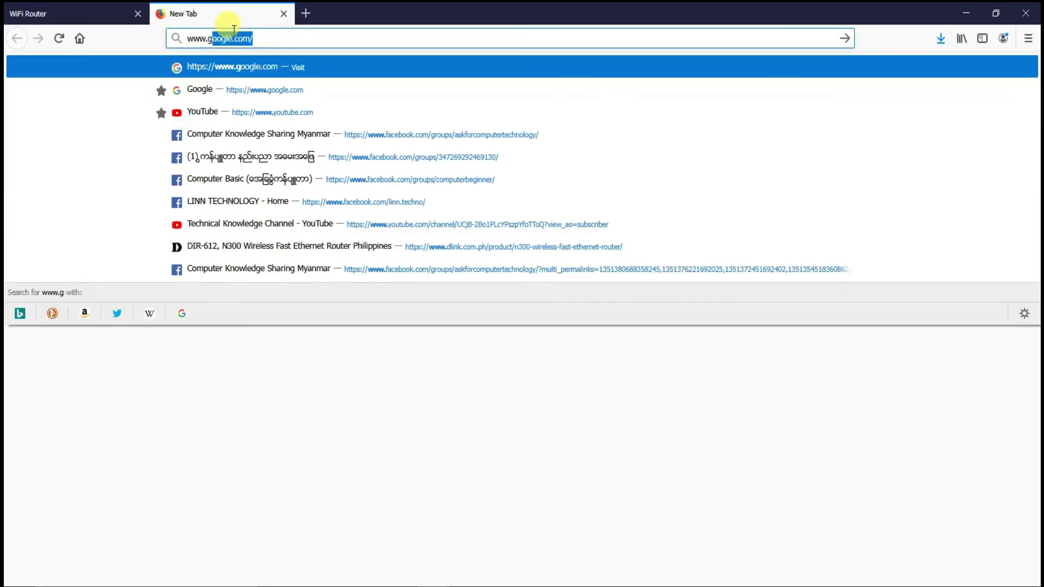
key("BackSpace")
key("BackSpace")
key("BackSpace")
type("c")
key("BackSpace")
type(".")
key("Return")
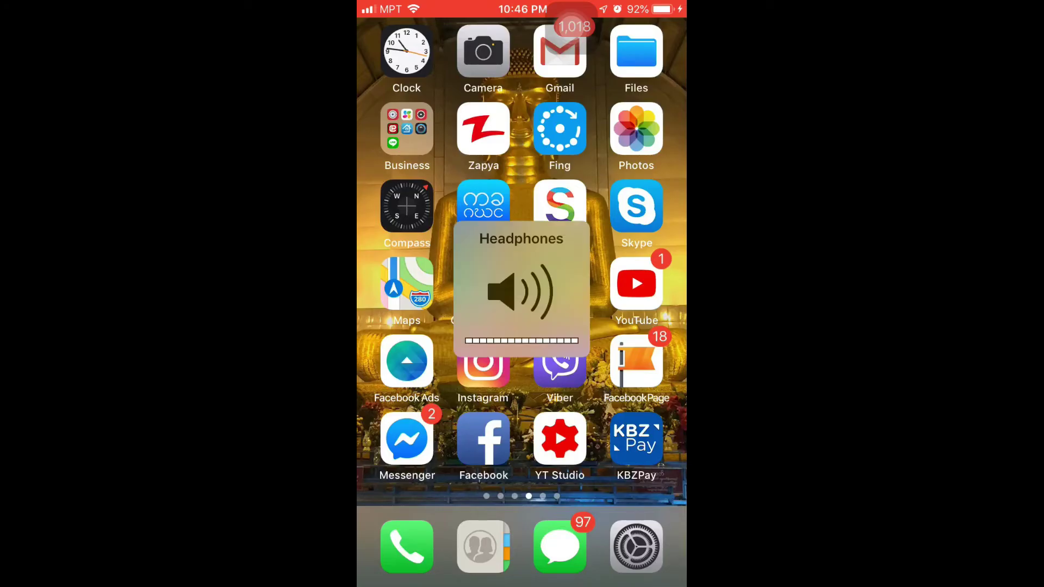
left_click(636, 546)
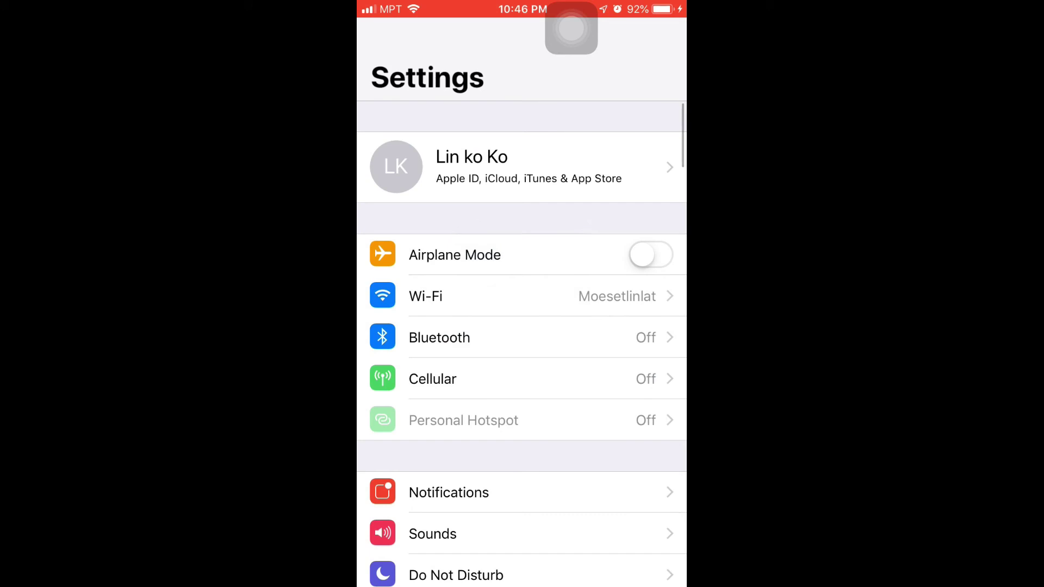
Step: Join the Technical Wi-Fi with its password and view details showing IP 192.168.0.3
left_click(489, 295)
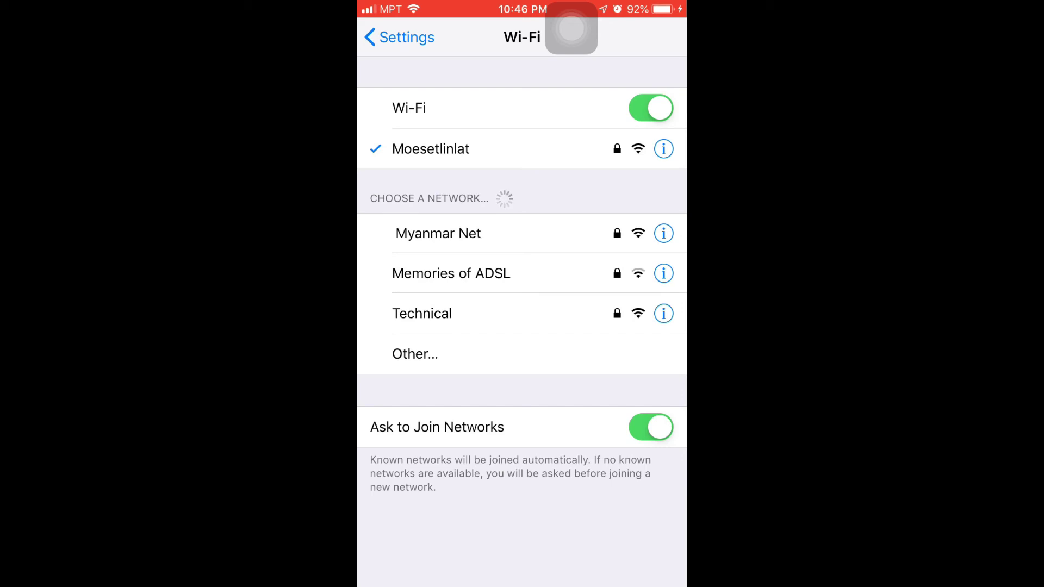
left_click(435, 314)
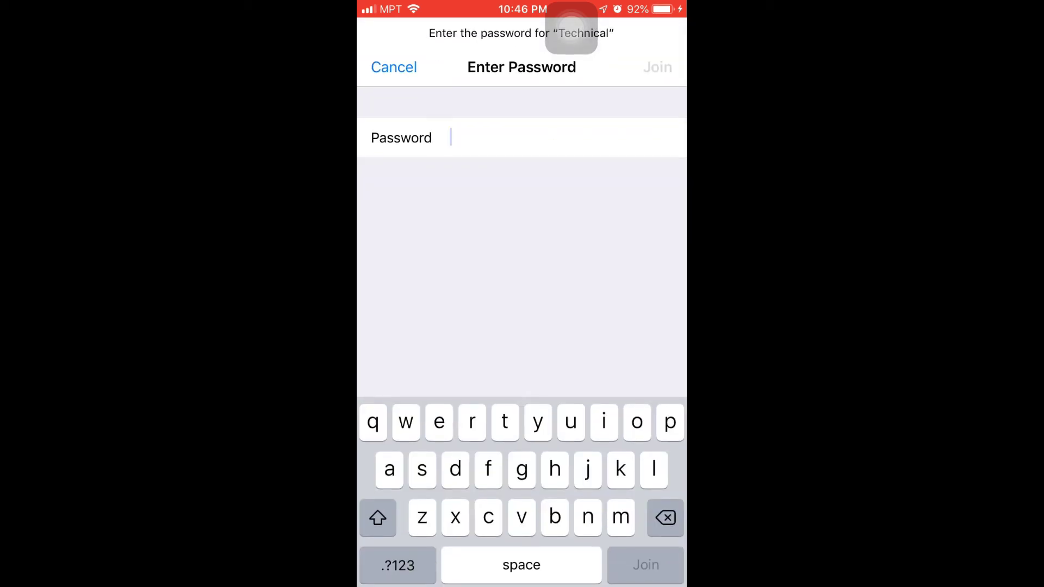
left_click(378, 518)
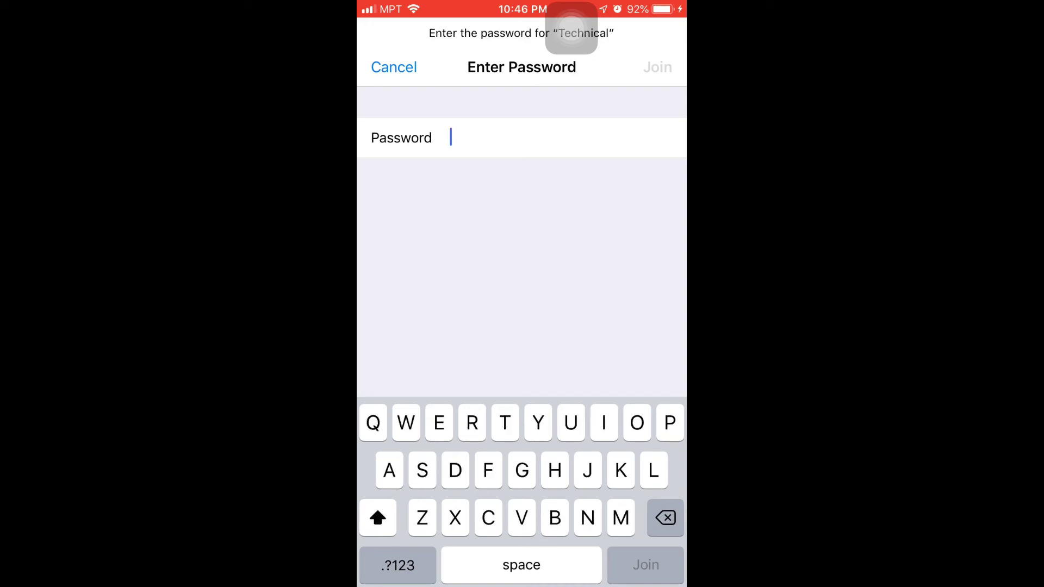
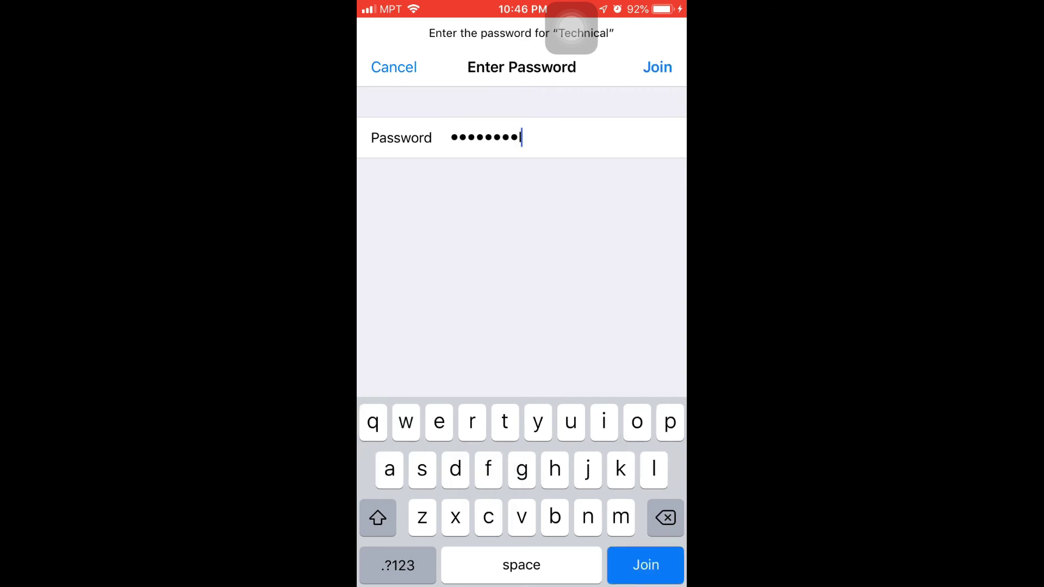
left_click(397, 565)
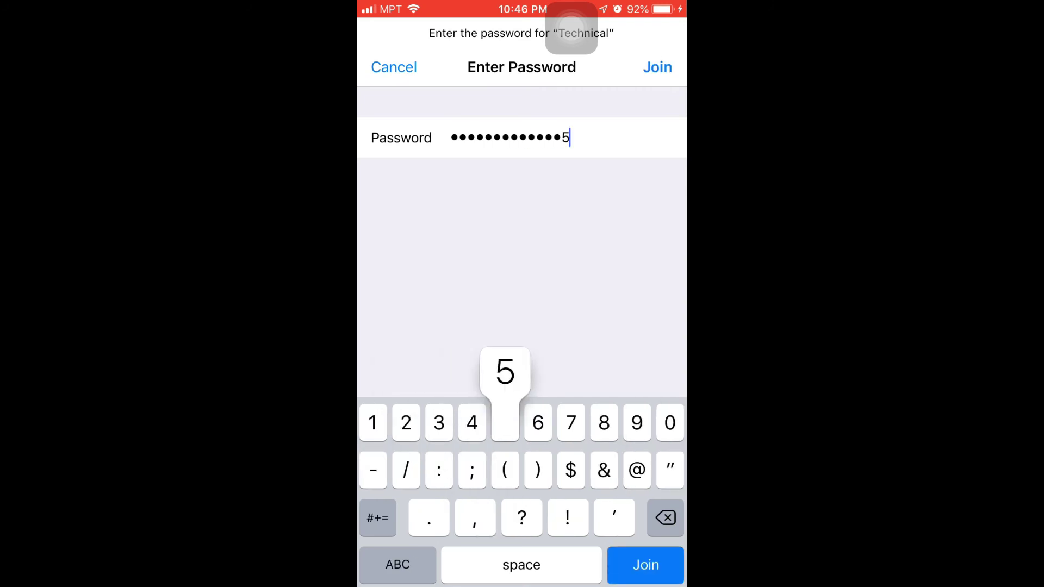
key("Return")
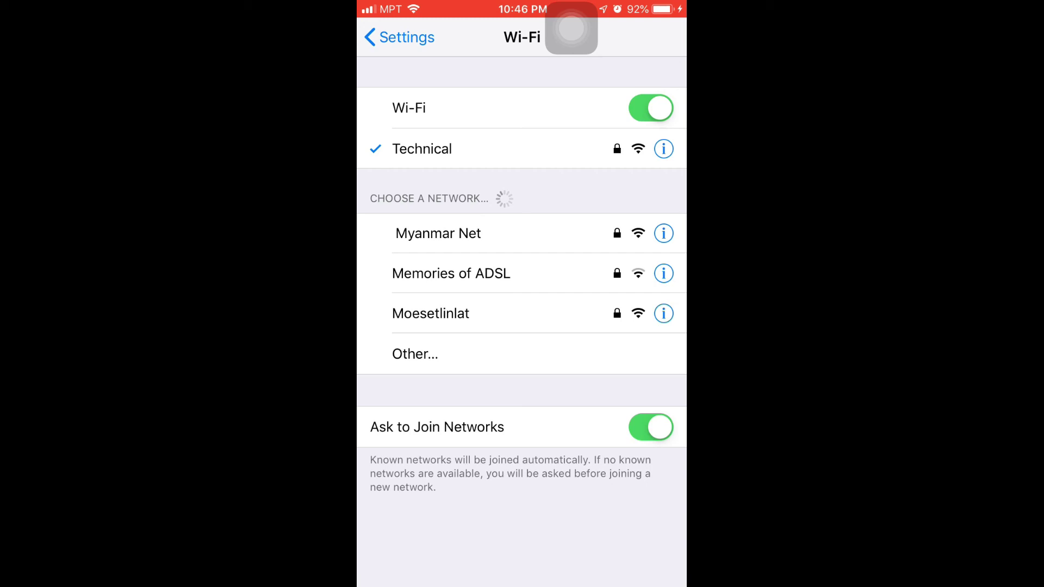
left_click(663, 149)
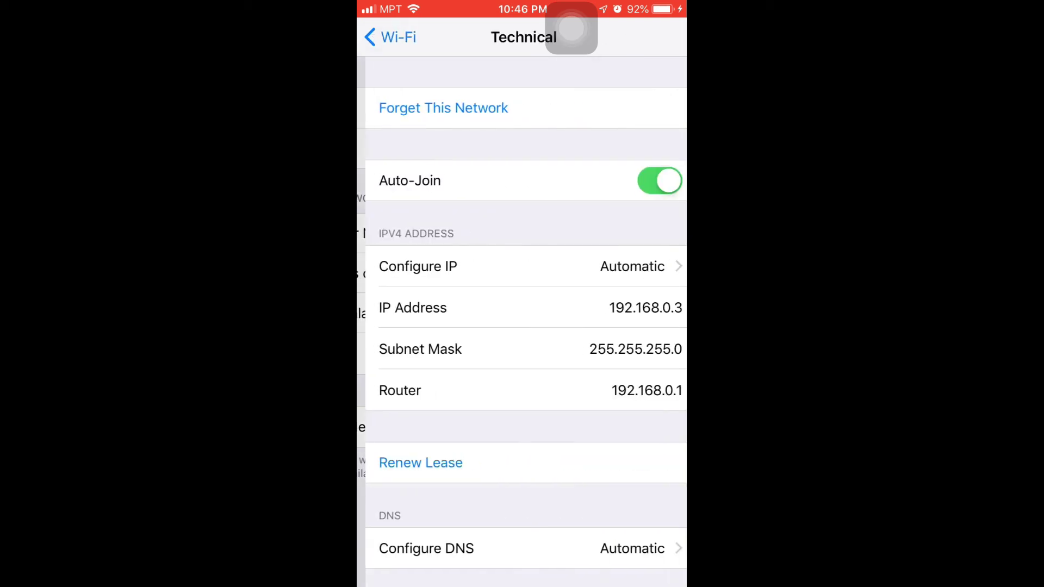